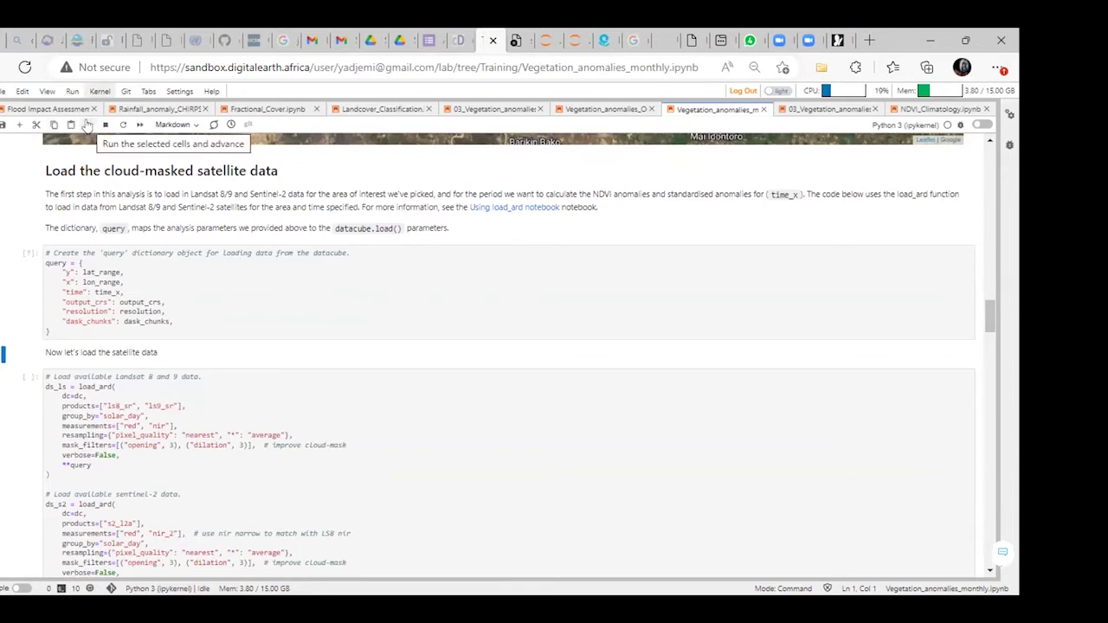
- Run the cell that loads the Landsat 8/9 and Sentinel-2 data into ds_ls and ds_s2
left_click(88, 126)
left_click(87, 125)
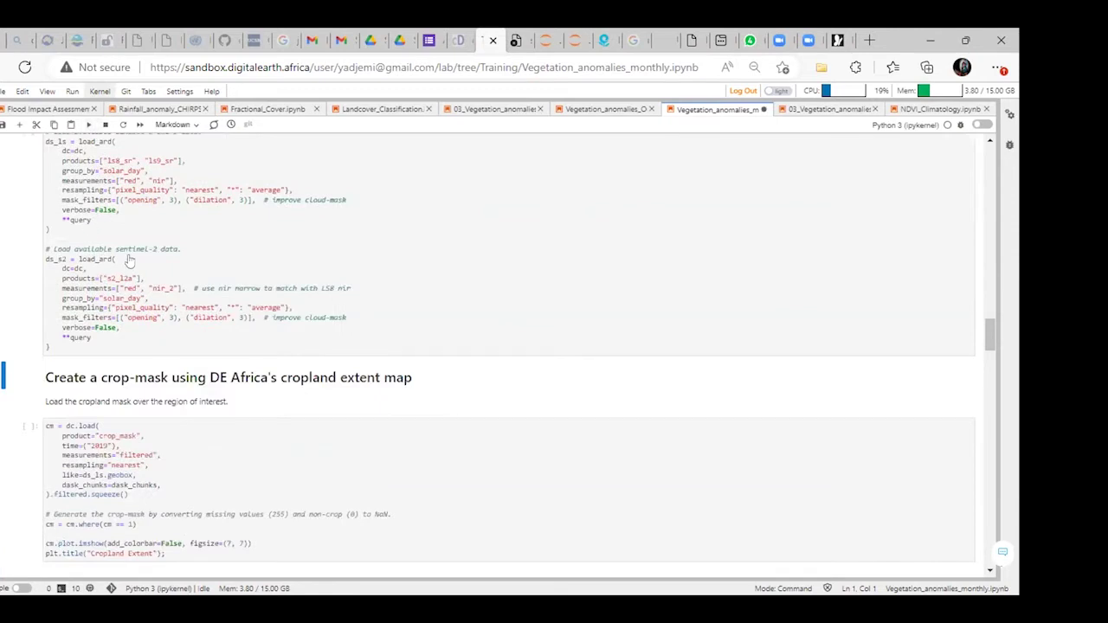
scroll(128, 260, "up", 1)
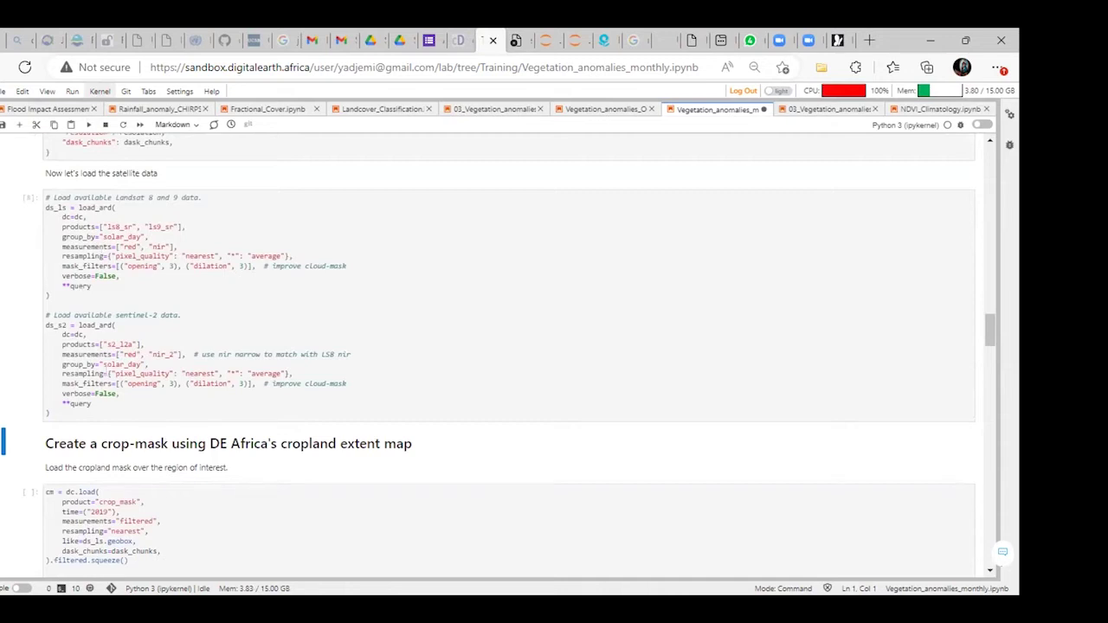
- Run the crop-mask cell to load the 2019 cropland extent and plot it
left_click(87, 125)
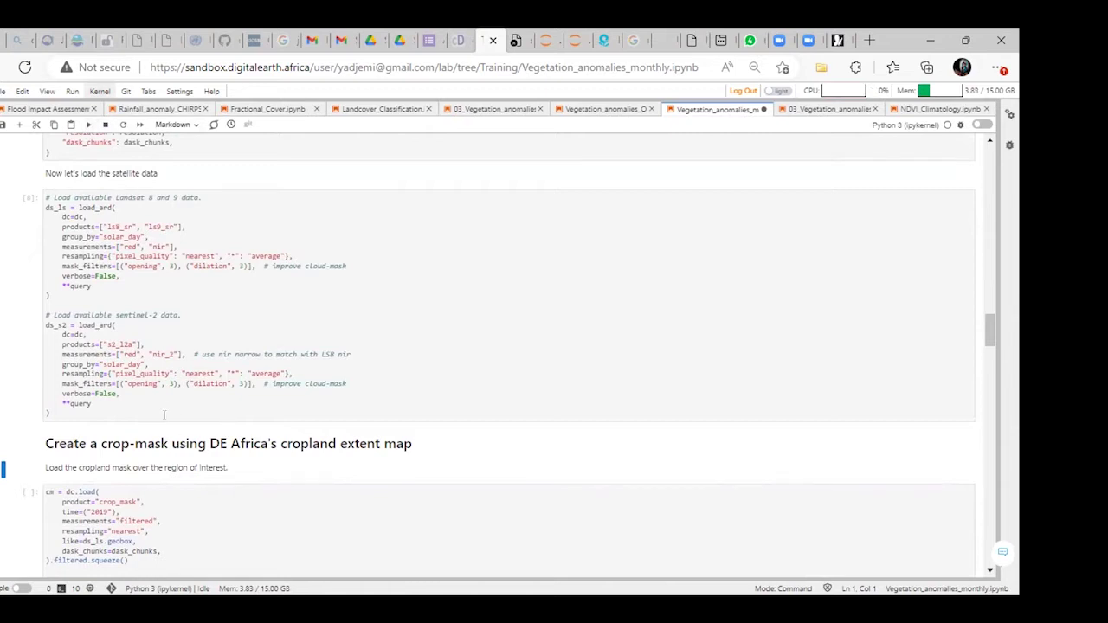
left_click(88, 124)
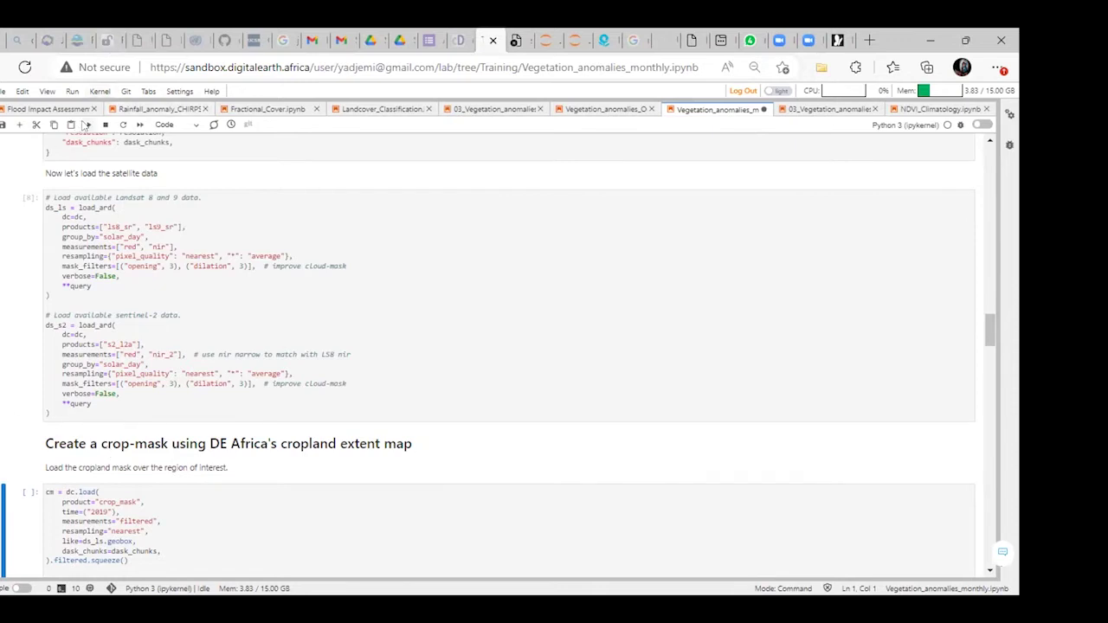
left_click(87, 126)
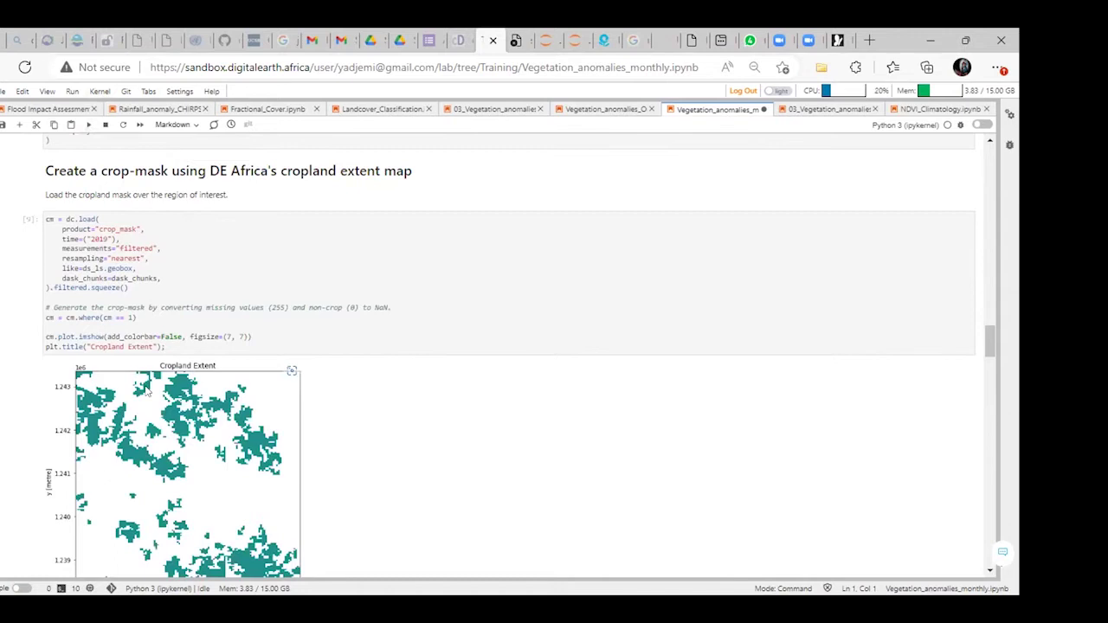
scroll(148, 392, "down", 1)
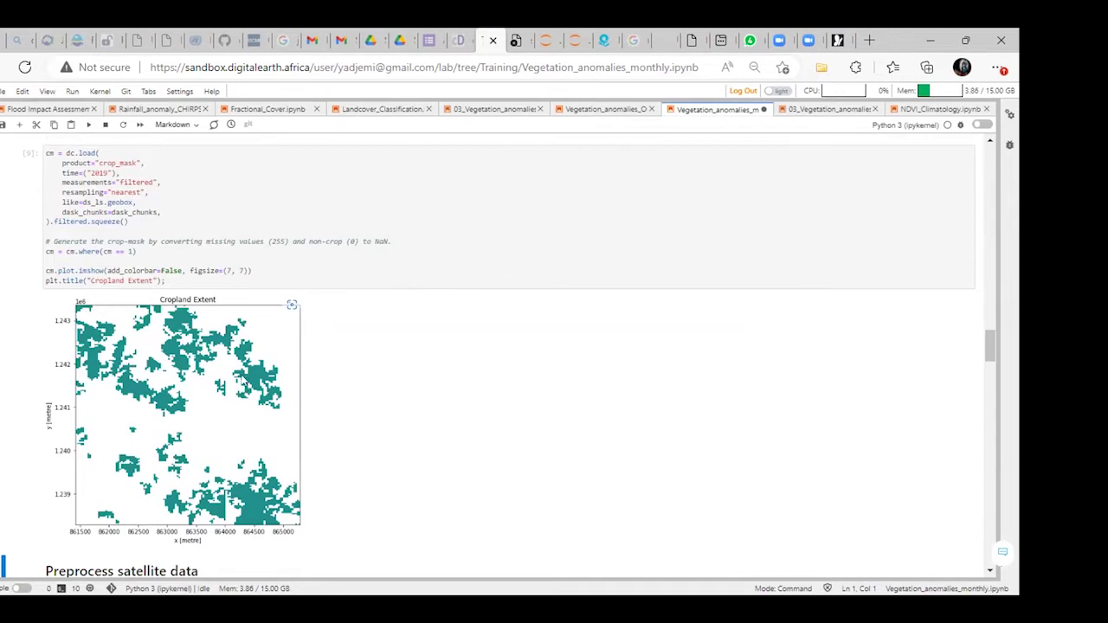
- Change the Landsat satellite_mission argument to "ls" in the ndvi_ls line of the preprocessing cell and save the notebook
left_click(88, 124)
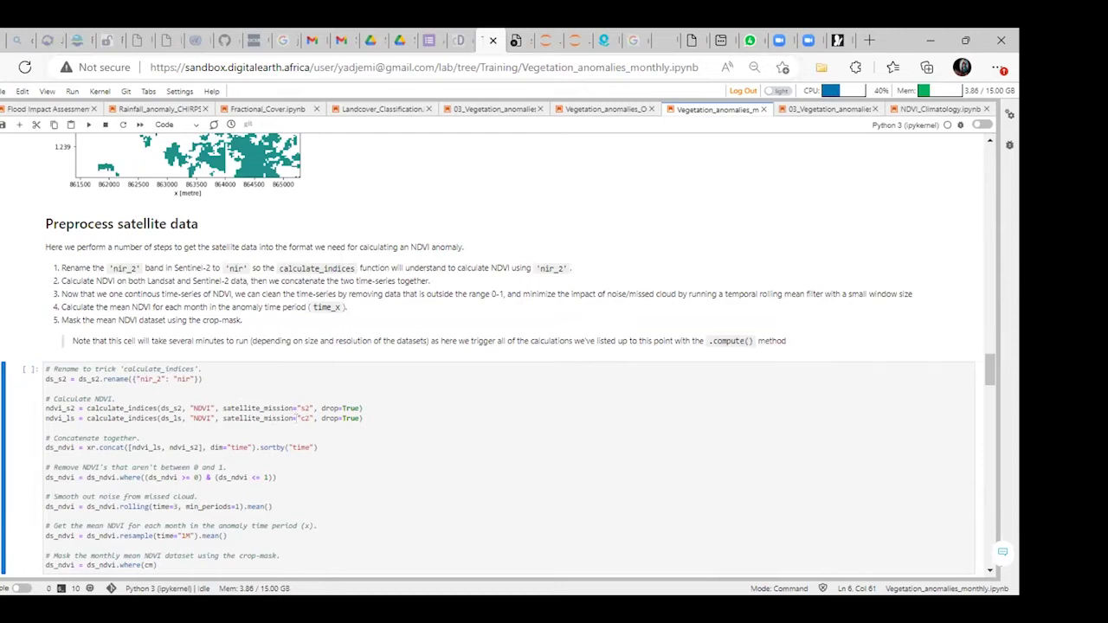
left_click(300, 418)
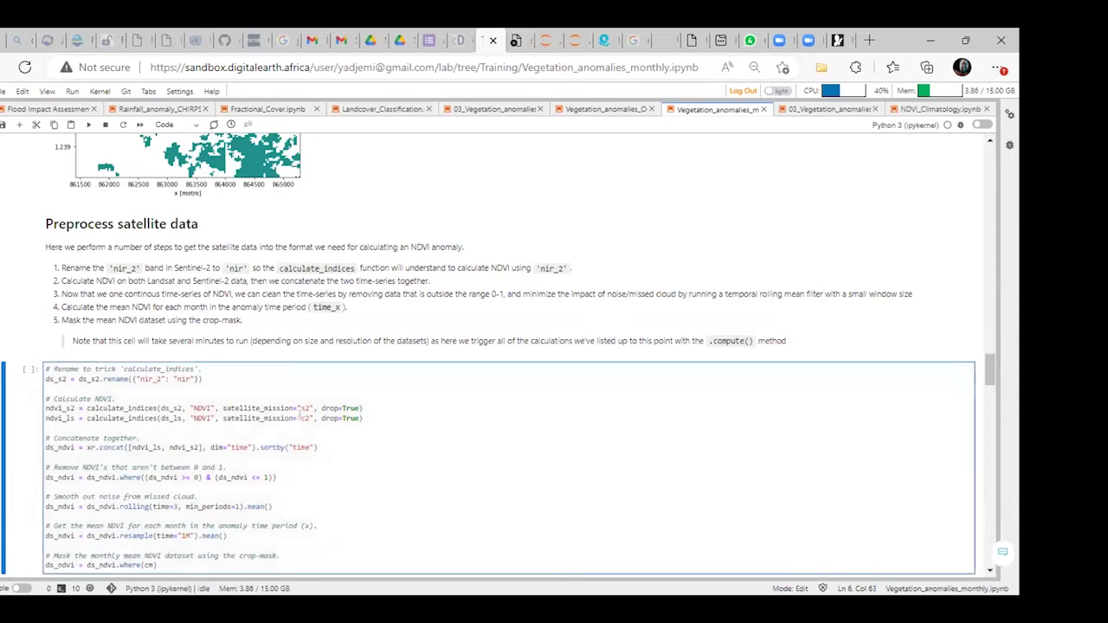
double_click(303, 418)
type("ls")
scroll(267, 404, "down", 1)
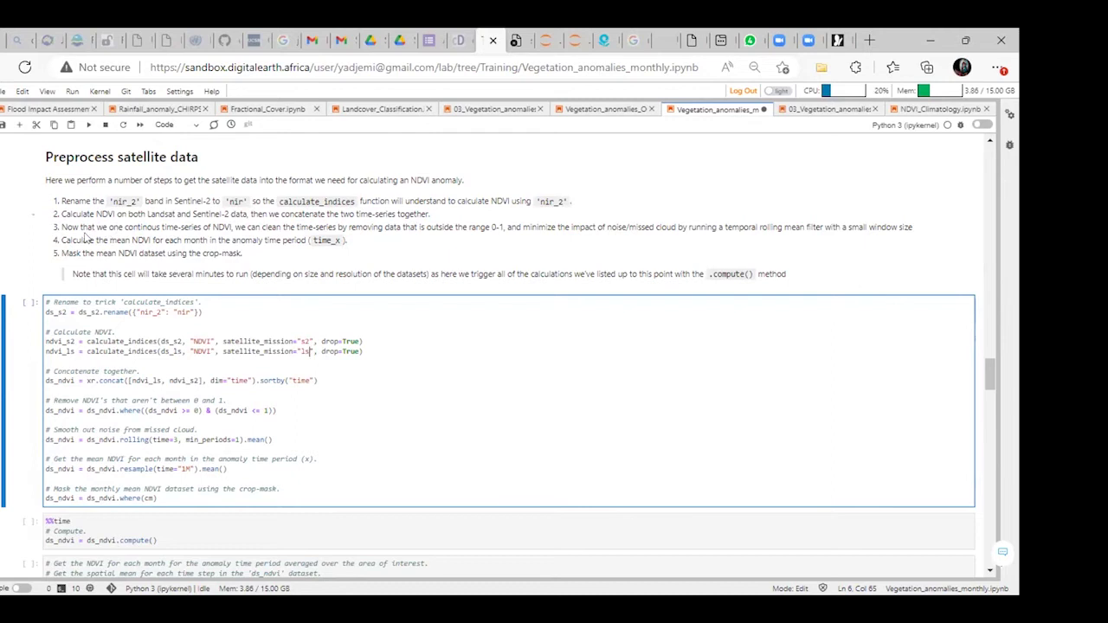
key("ctrl+s")
scroll(207, 285, "down", 1)
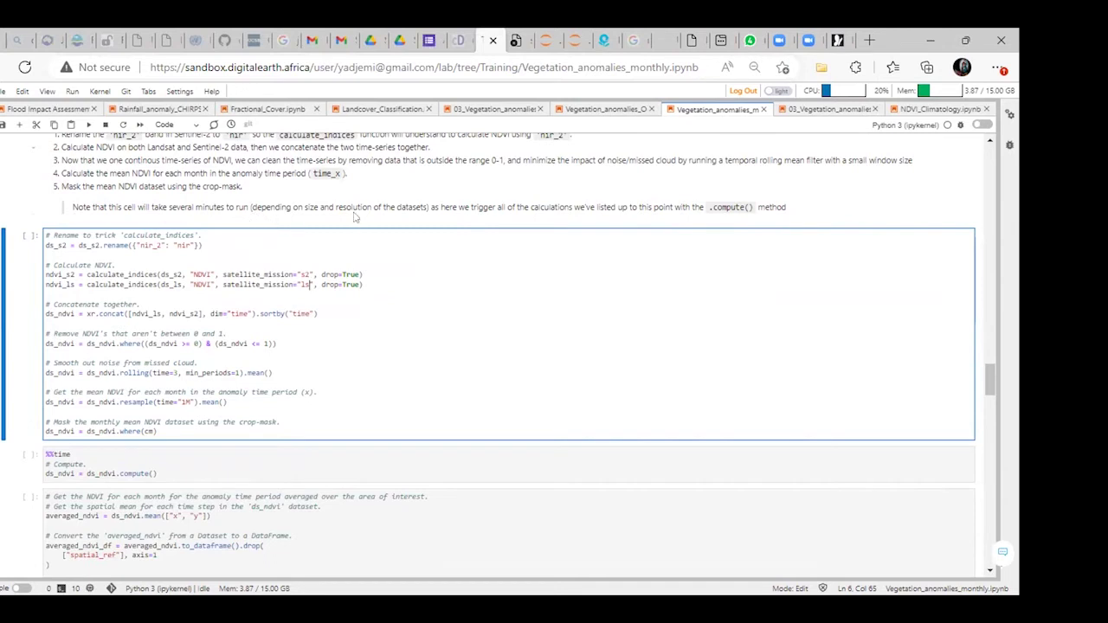
- Run the NDVI preprocessing cell and the timed cell that computes ds_ndvi
left_click(88, 124)
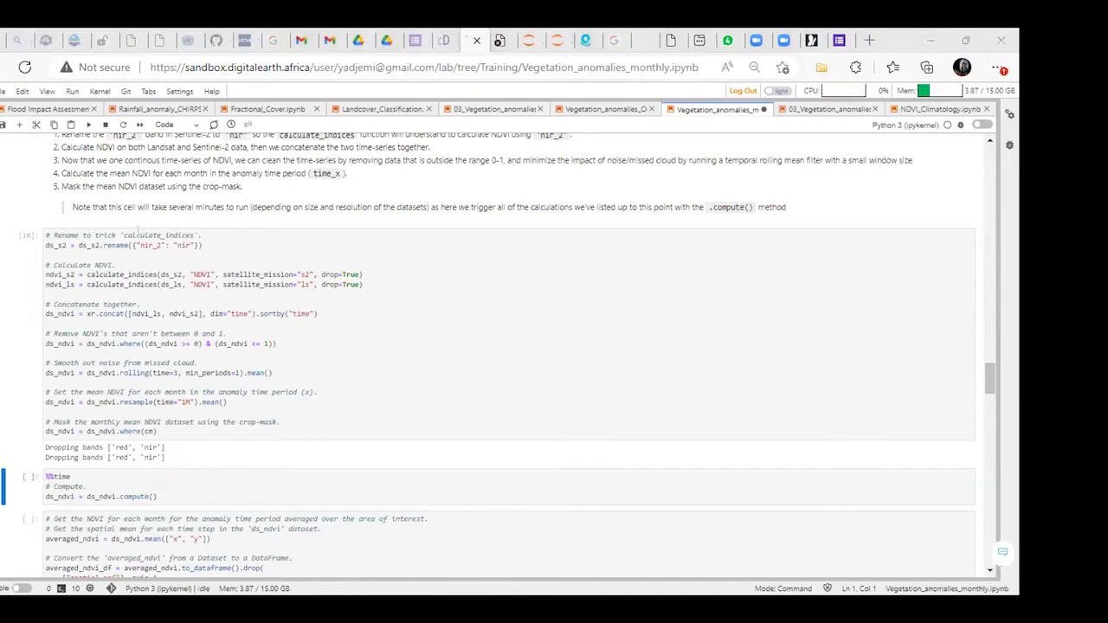
left_click(87, 125)
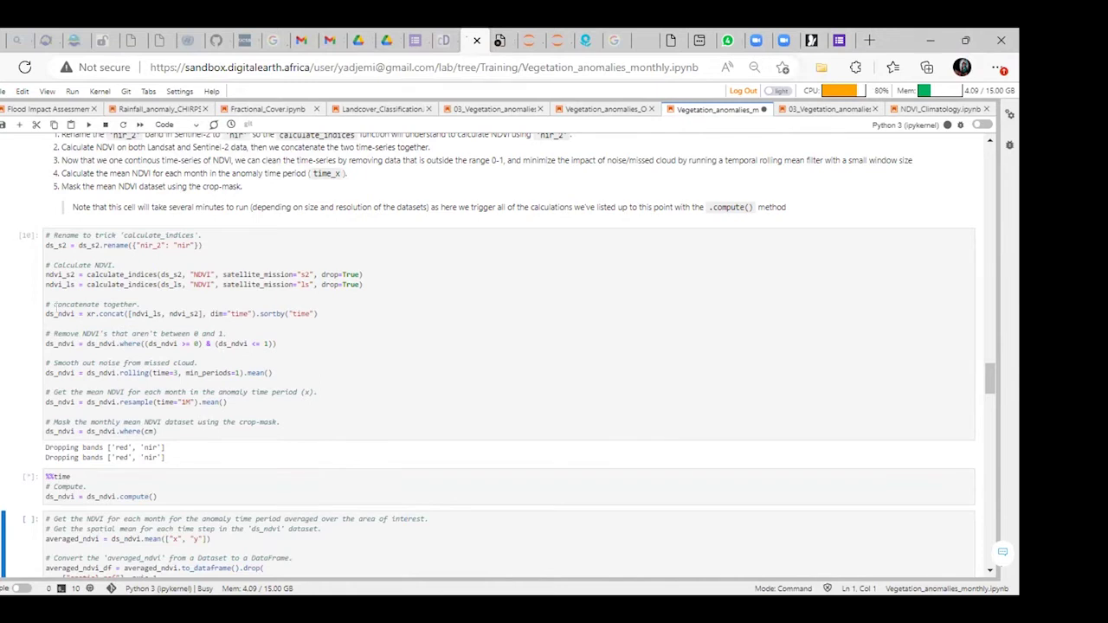
scroll(81, 373, "down", 1)
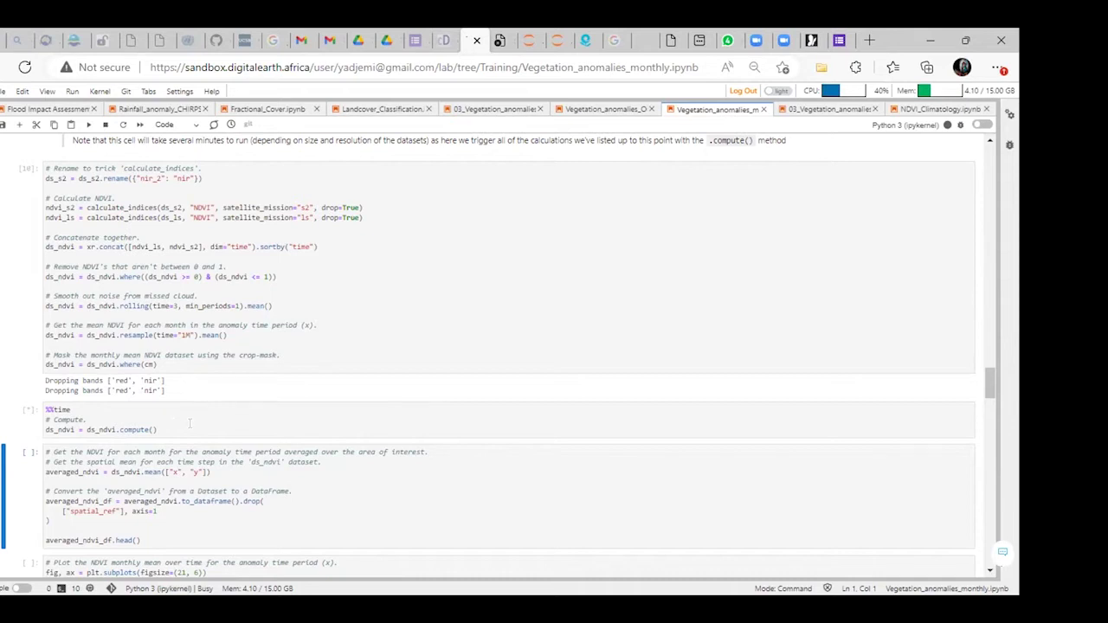
scroll(189, 422, "down", 2)
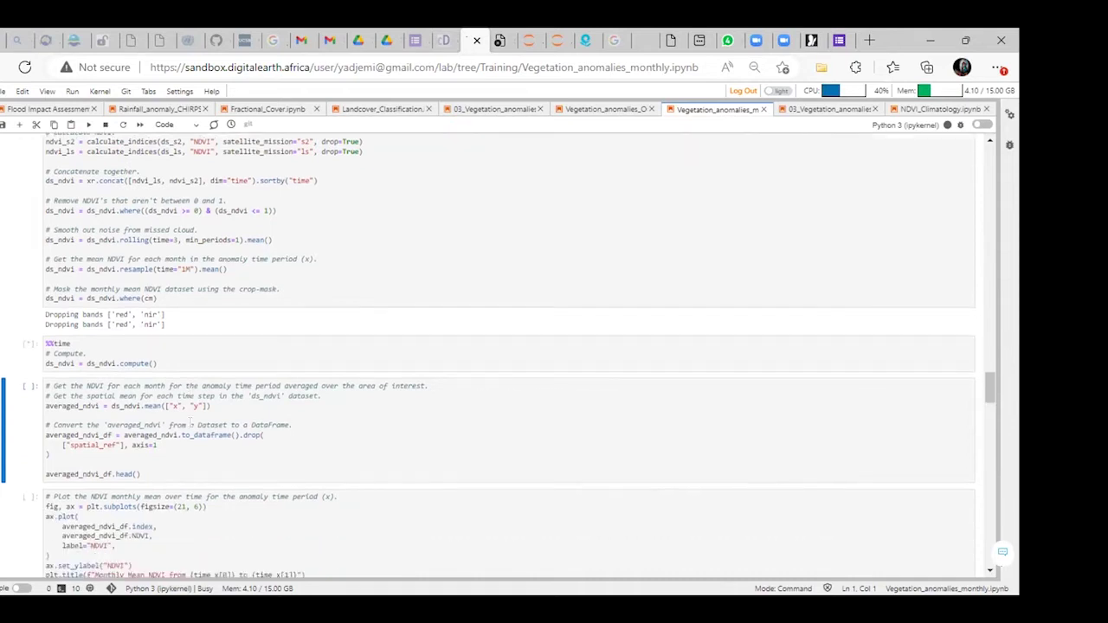
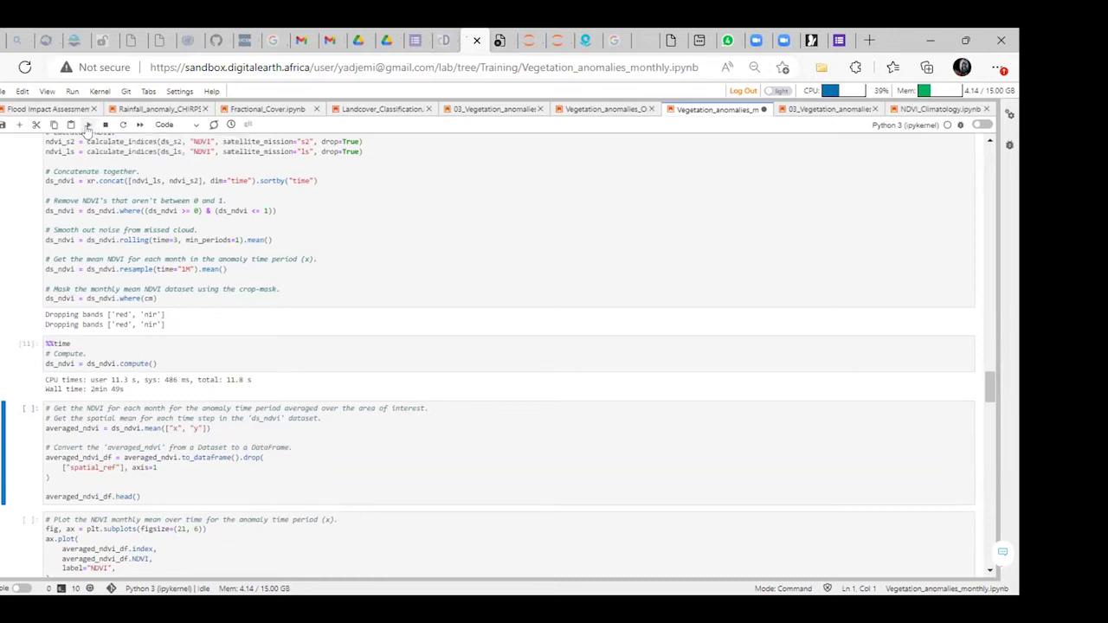
- Run the cell that averages the monthly NDVI over the area and converts it to a DataFrame, and save the notebook
left_click(88, 127)
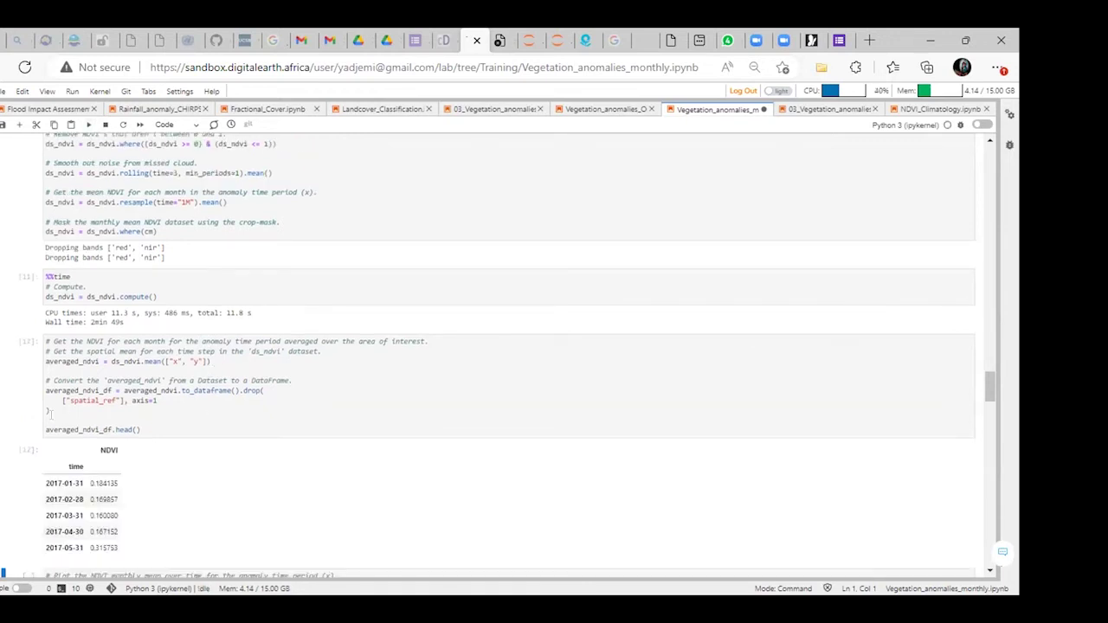
scroll(71, 417, "down", 1)
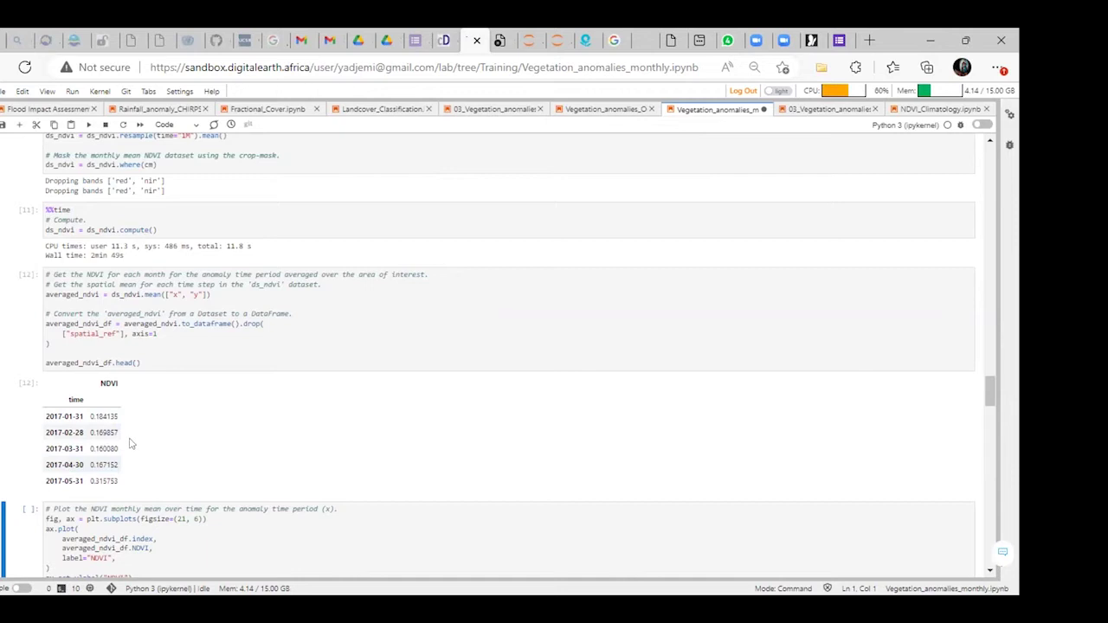
scroll(143, 452, "down", 3)
scroll(145, 457, "down", 1)
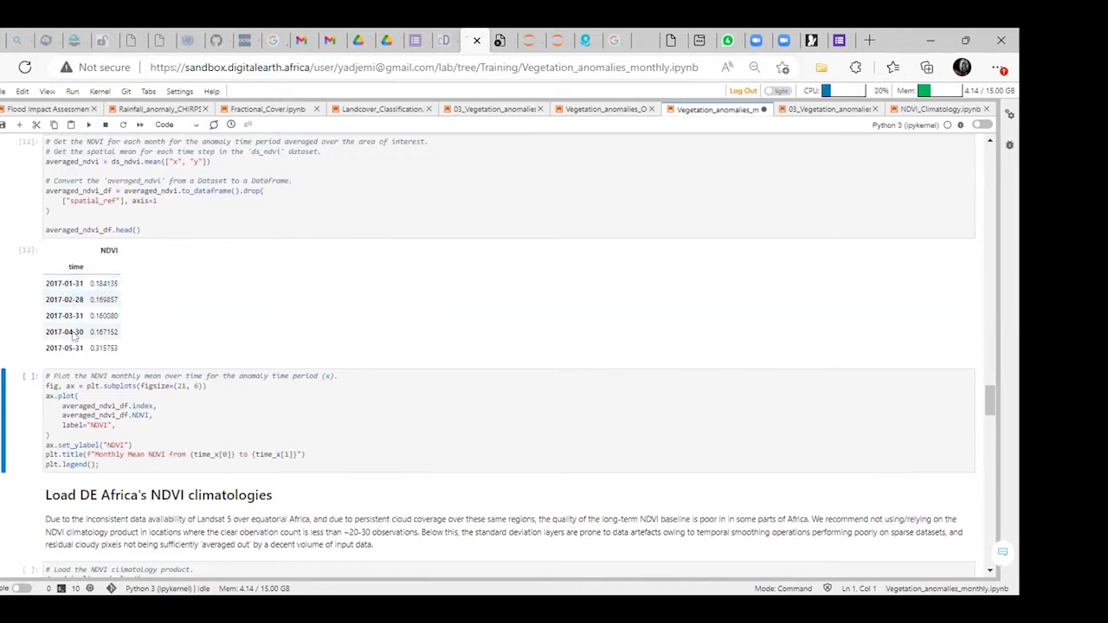
key("ctrl+s")
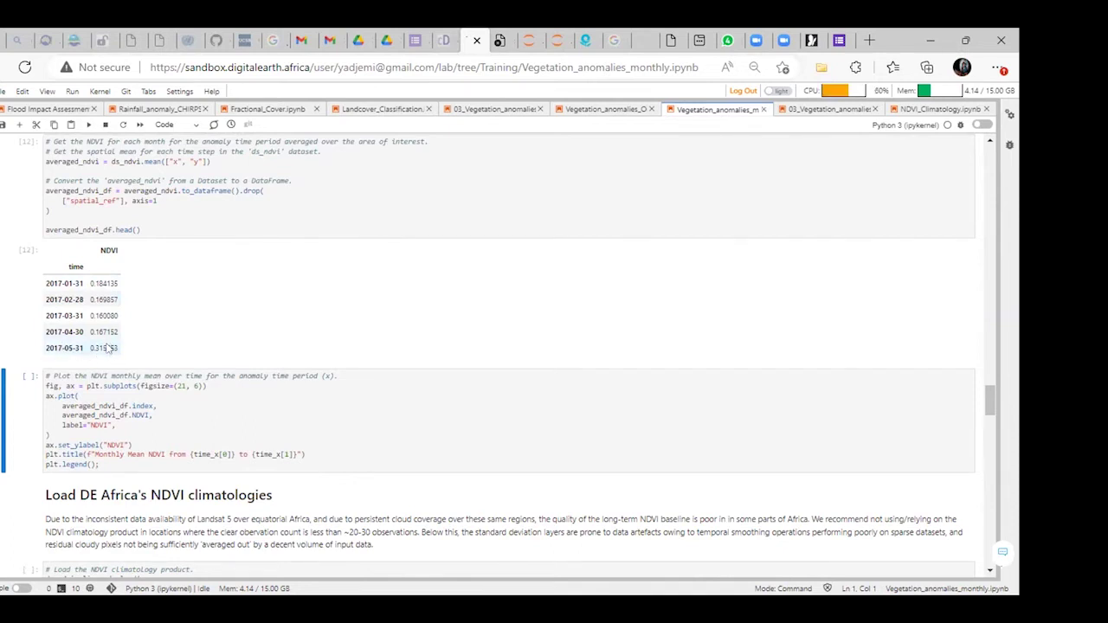
- Run the cell that plots the monthly mean NDVI over the anomaly time period and view the chart
scroll(108, 348, "down", 3)
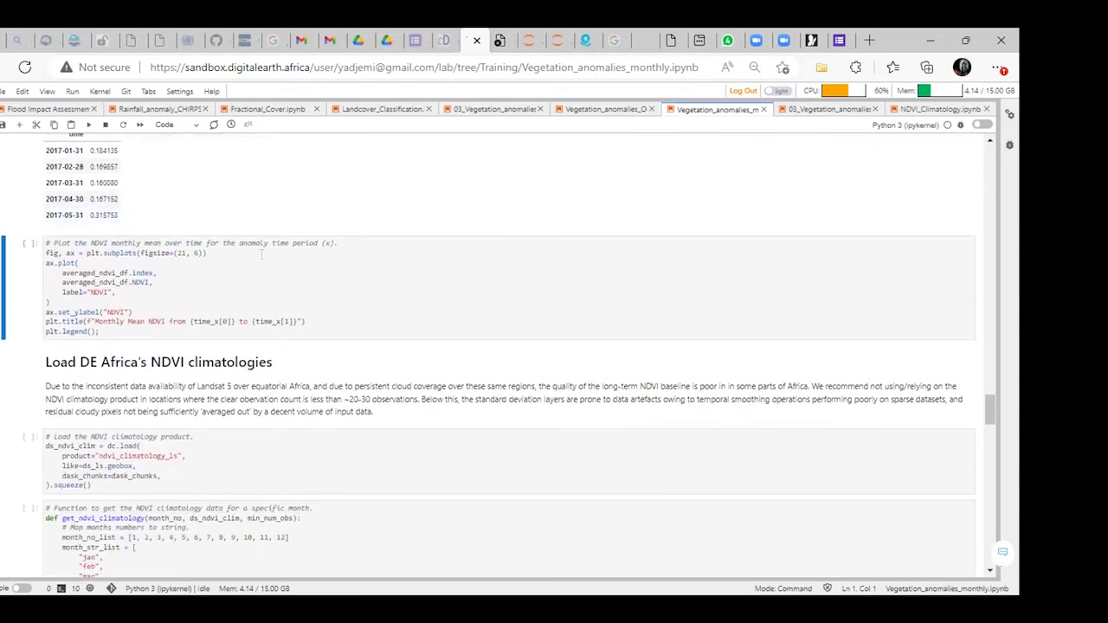
left_click(88, 125)
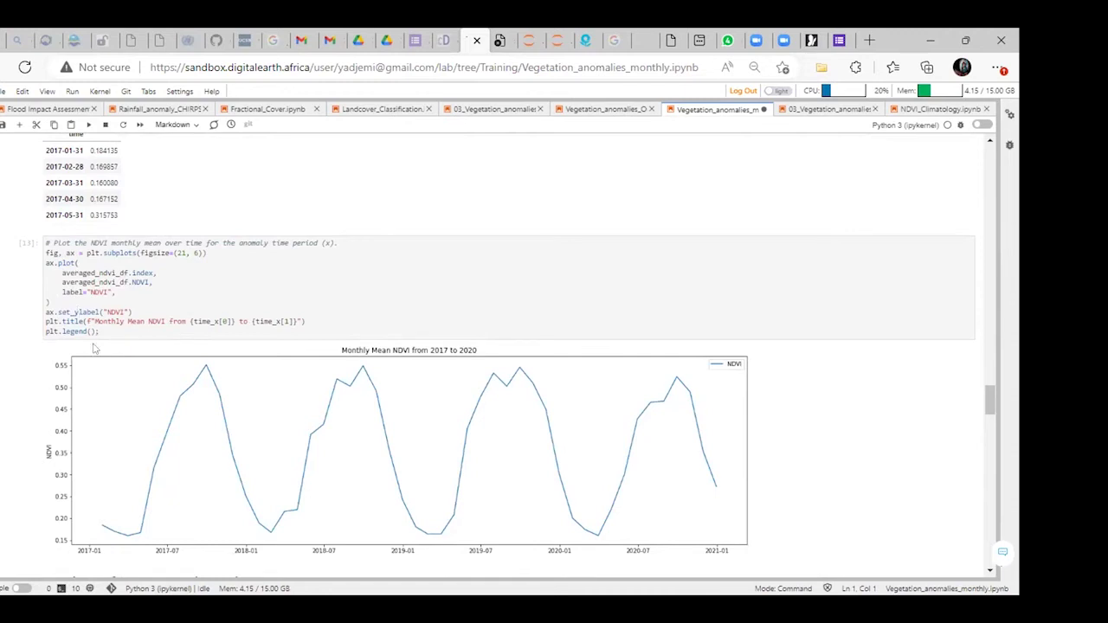
scroll(171, 408, "down", 2)
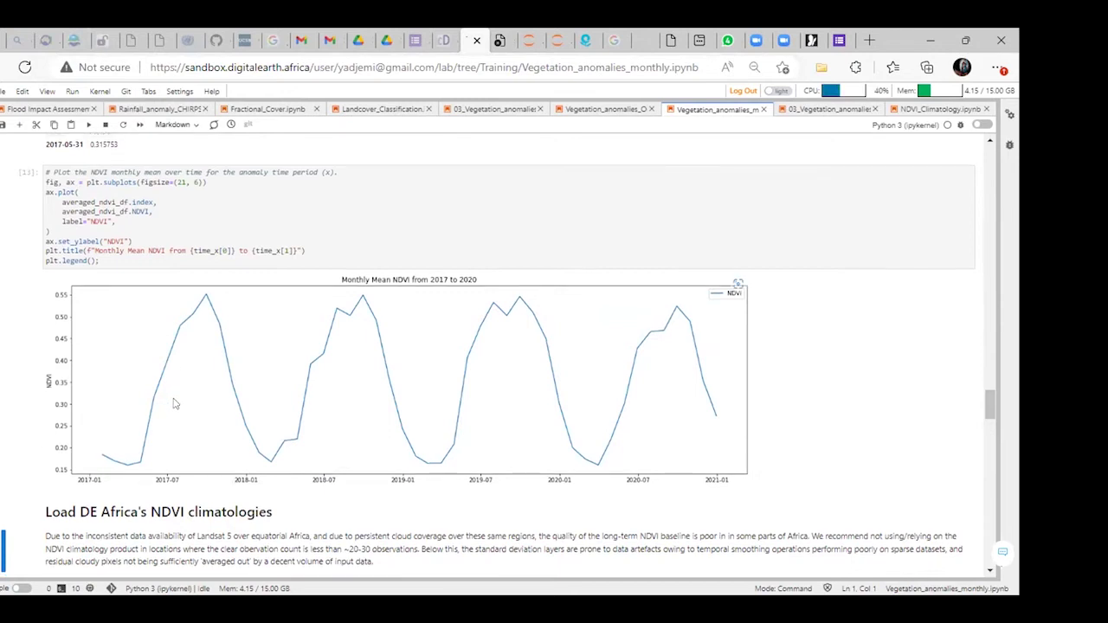
scroll(178, 364, "down", 1)
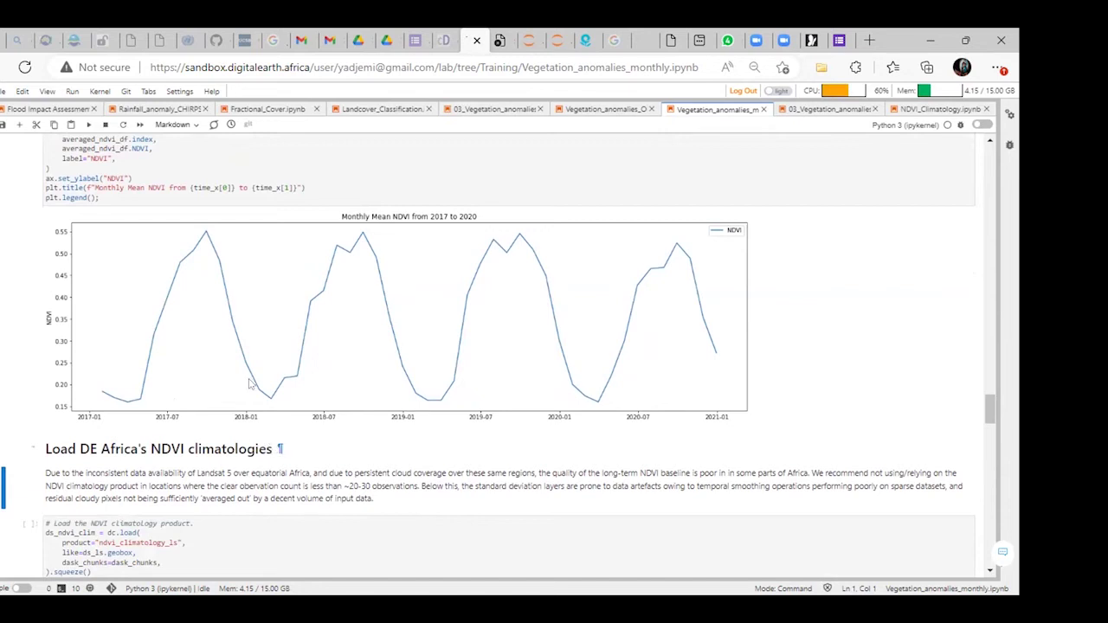
- Run the cells that load the ndvi_climatology_ls product and define the get_ndvi_climatology function
key("Down")
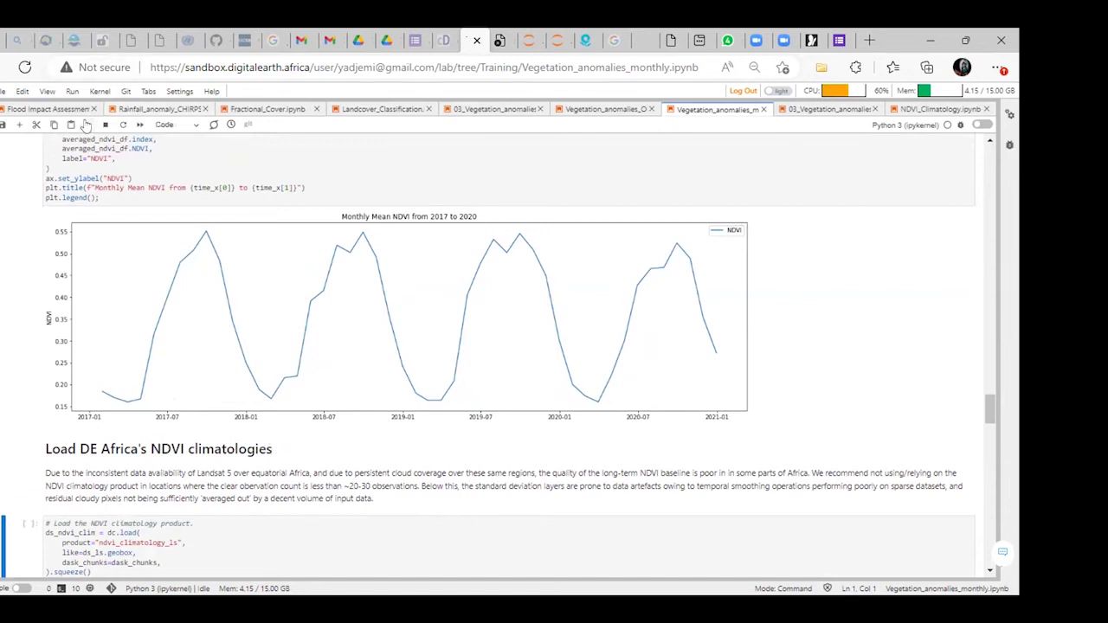
left_click(88, 126)
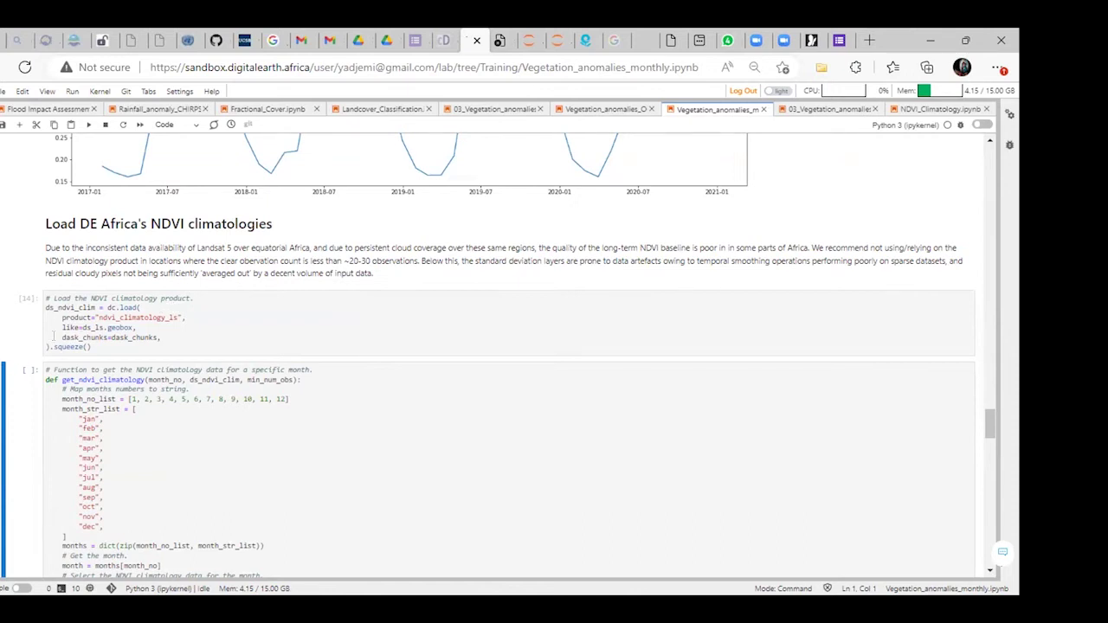
scroll(93, 394, "down", 1)
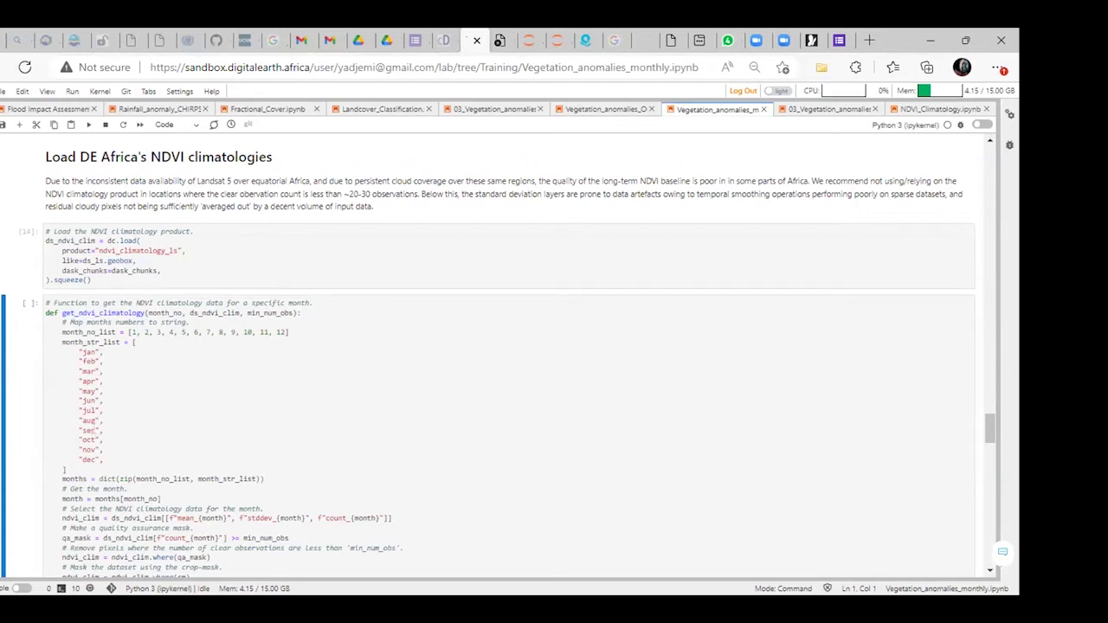
scroll(92, 430, "down", 3)
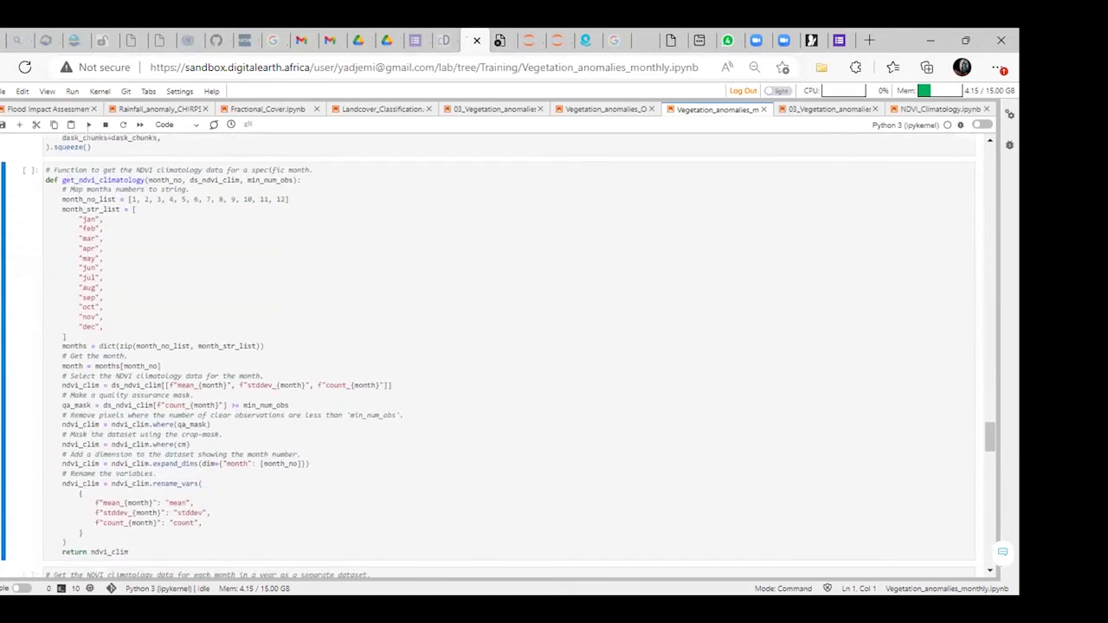
left_click(88, 125)
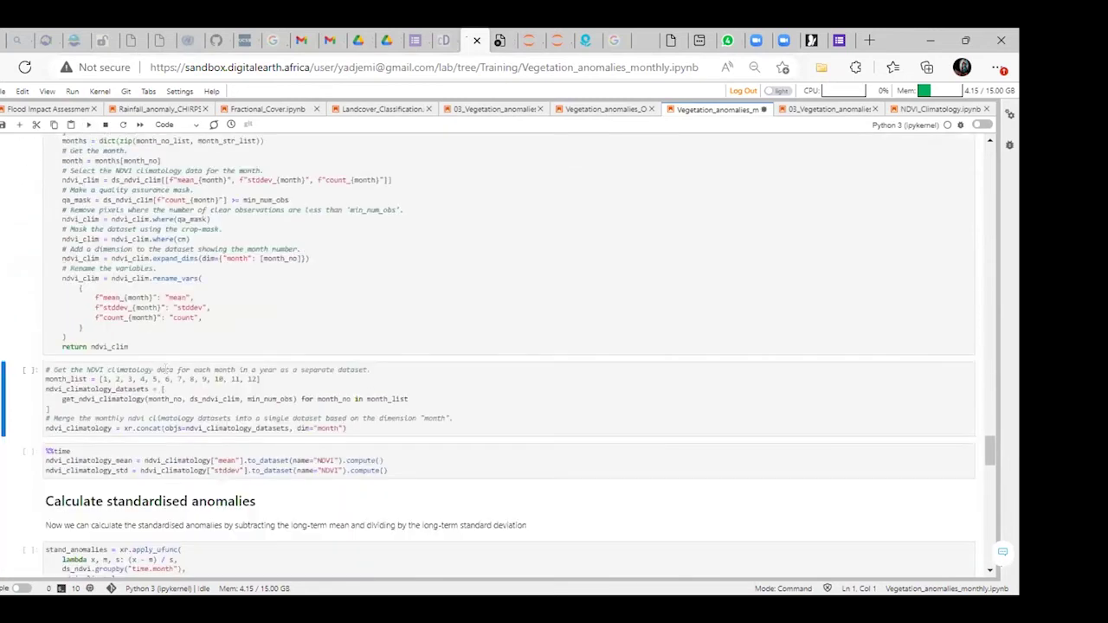
- Run the cell that gets the NDVI climatology for each month and merges the datasets along the month dimension
scroll(165, 370, "up", 3)
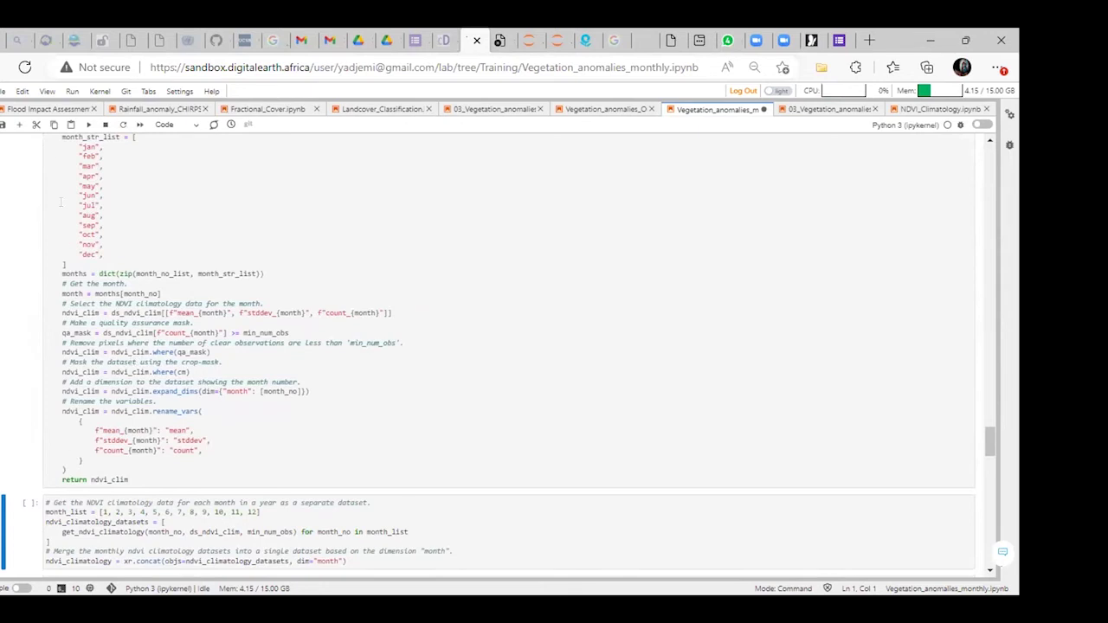
left_click(88, 125)
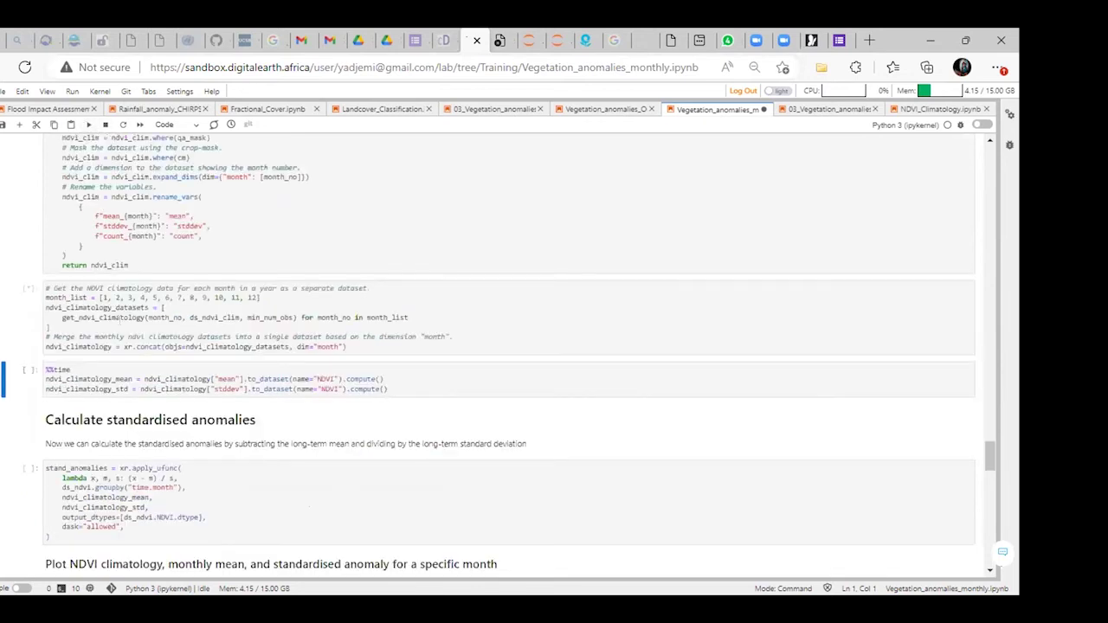
scroll(127, 332, "up", 5)
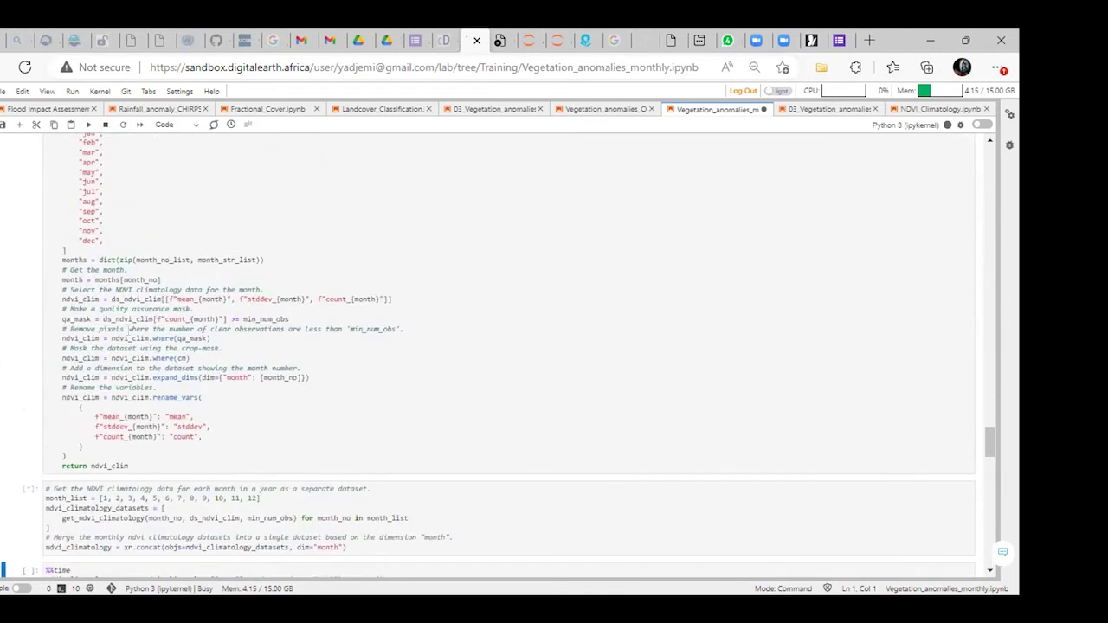
scroll(127, 330, "down", 4)
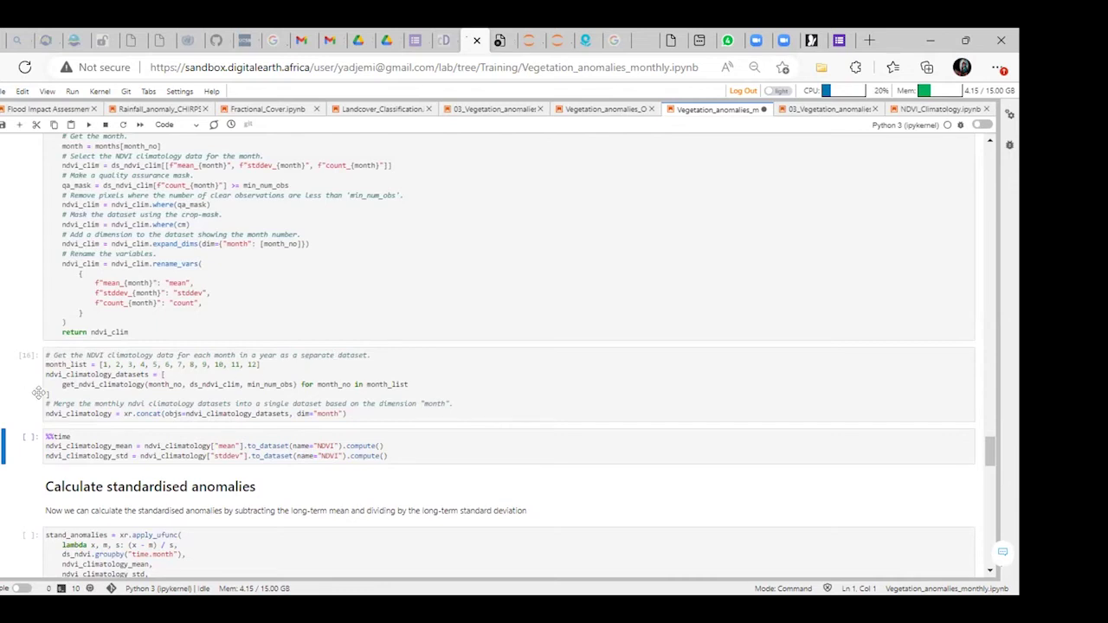
- Compute the NDVI climatology mean and standard deviation, and advance to the standardised anomalies code cell
left_click(89, 124)
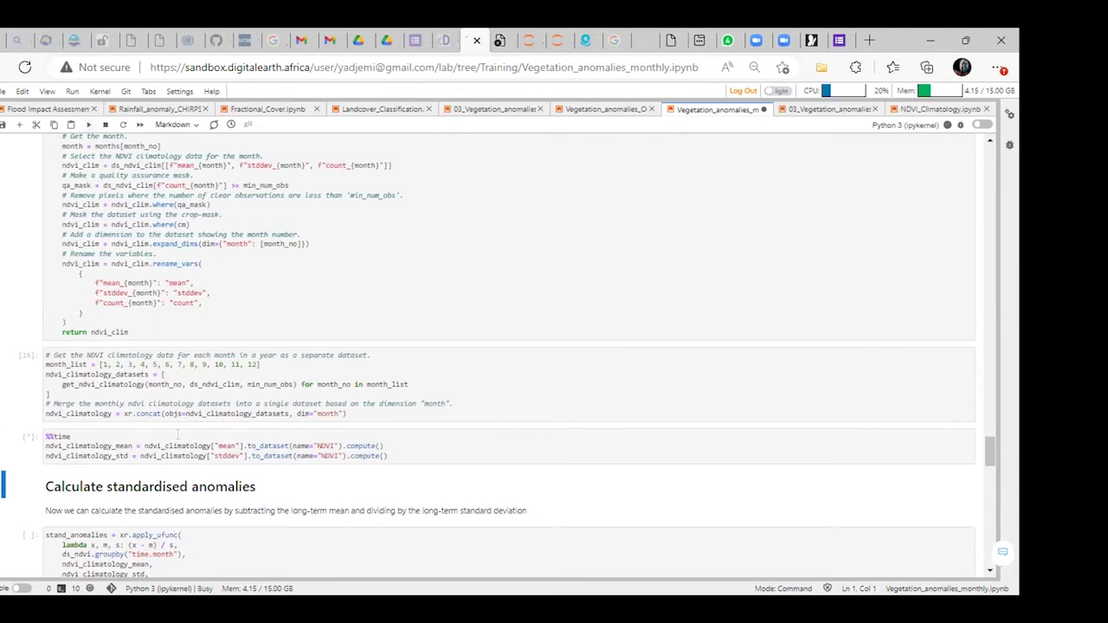
scroll(177, 435, "down", 2)
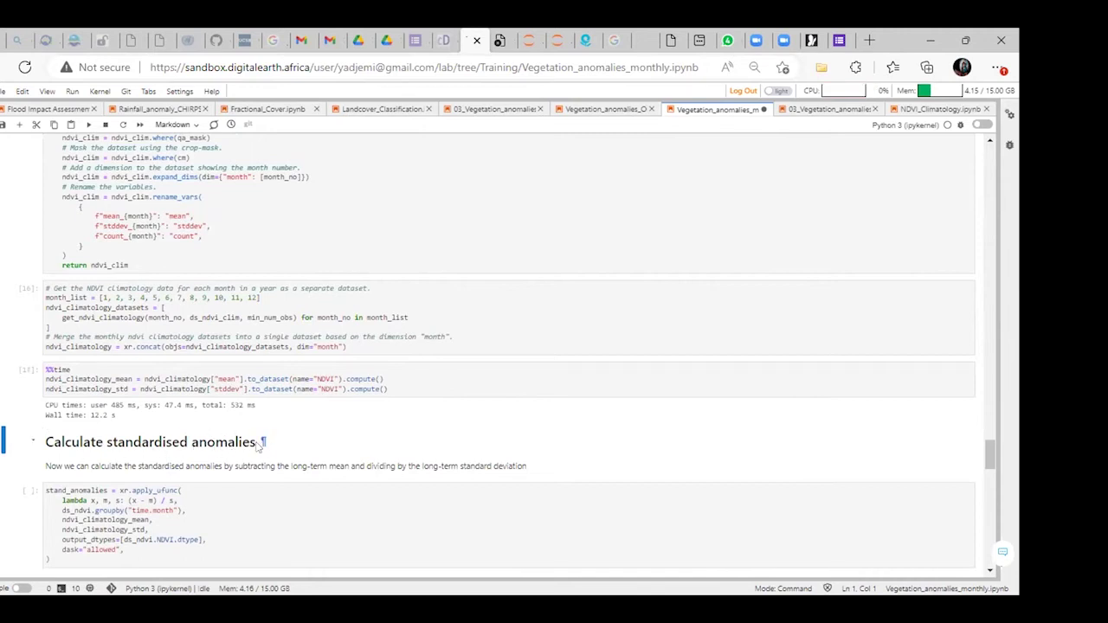
left_click(87, 125)
left_click(86, 125)
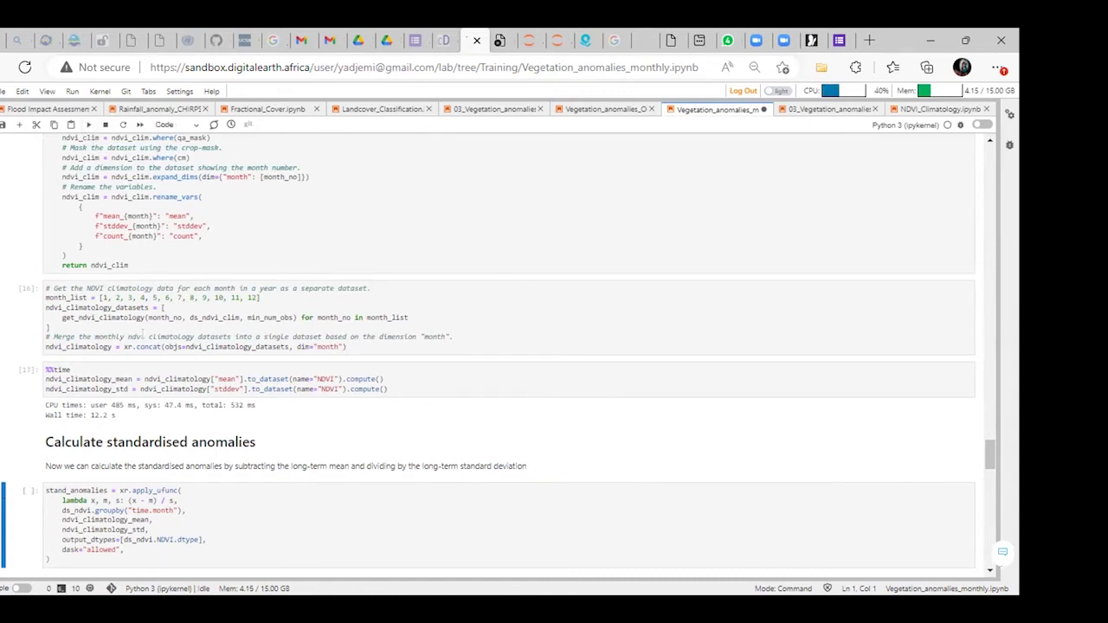
- Run the cells that calculate stand_anomalies and plot the January NDVI climatology, January 2017 mean and standardised anomaly maps
scroll(145, 342, "down", 2)
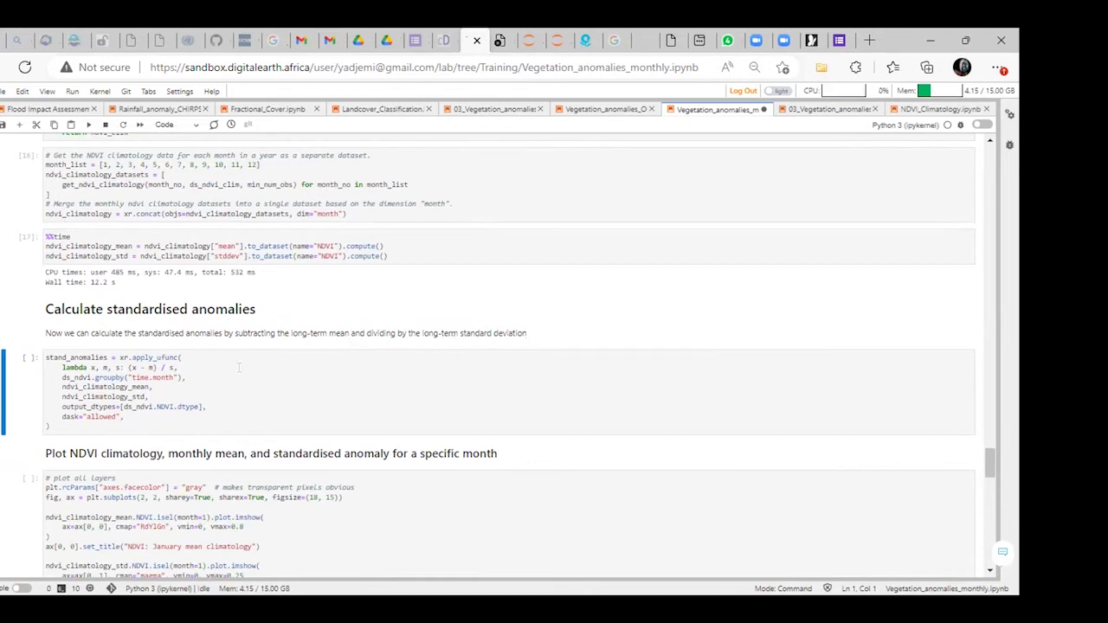
left_click(87, 125)
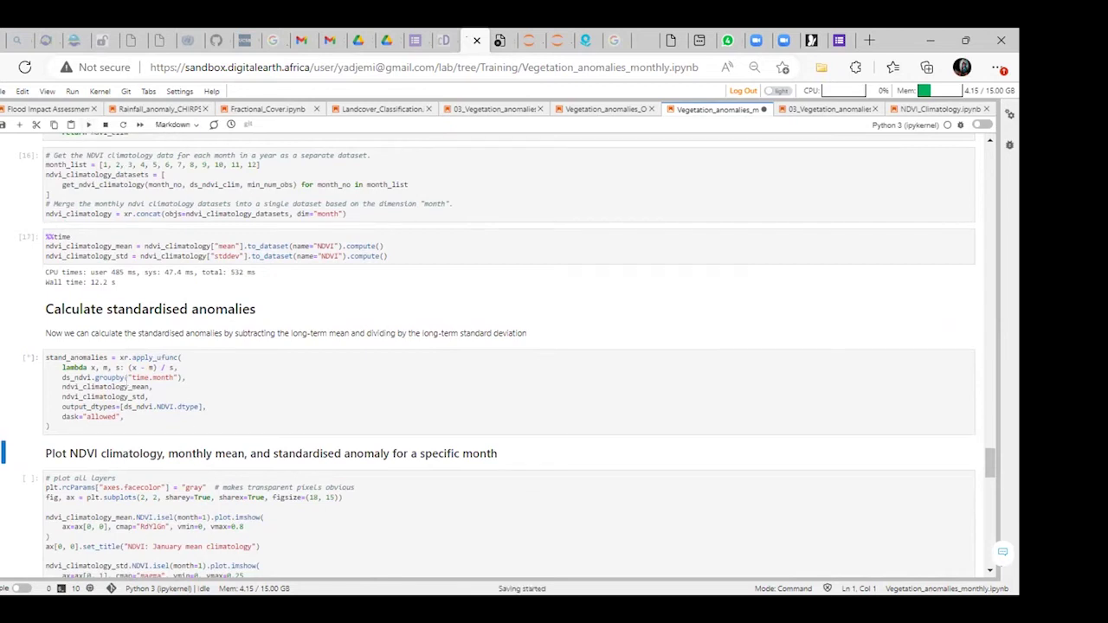
scroll(126, 384, "down", 1)
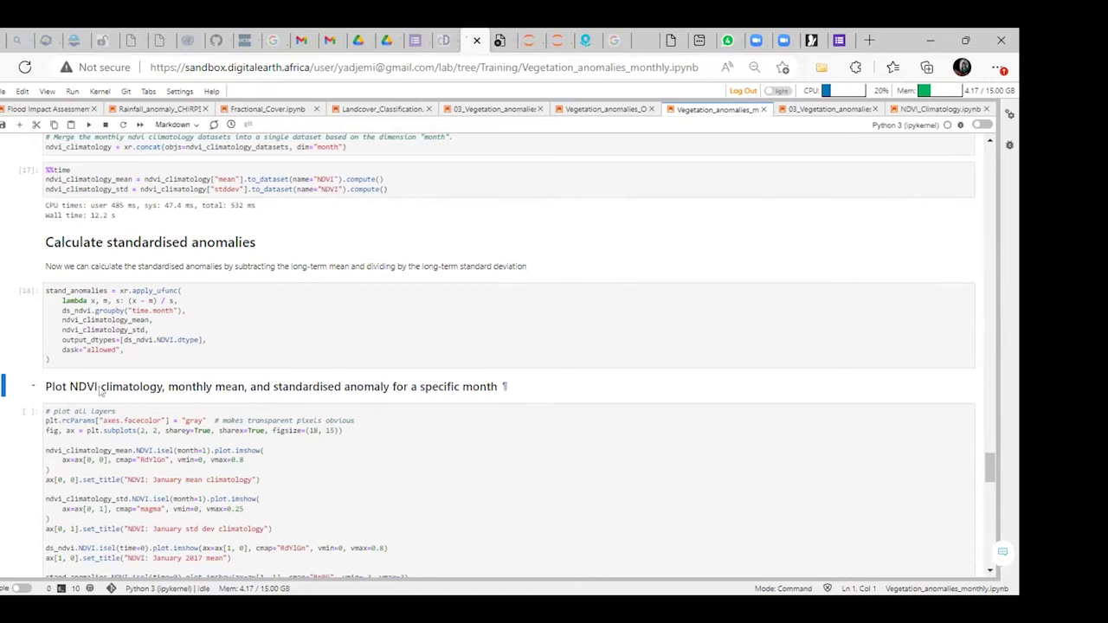
left_click(88, 125)
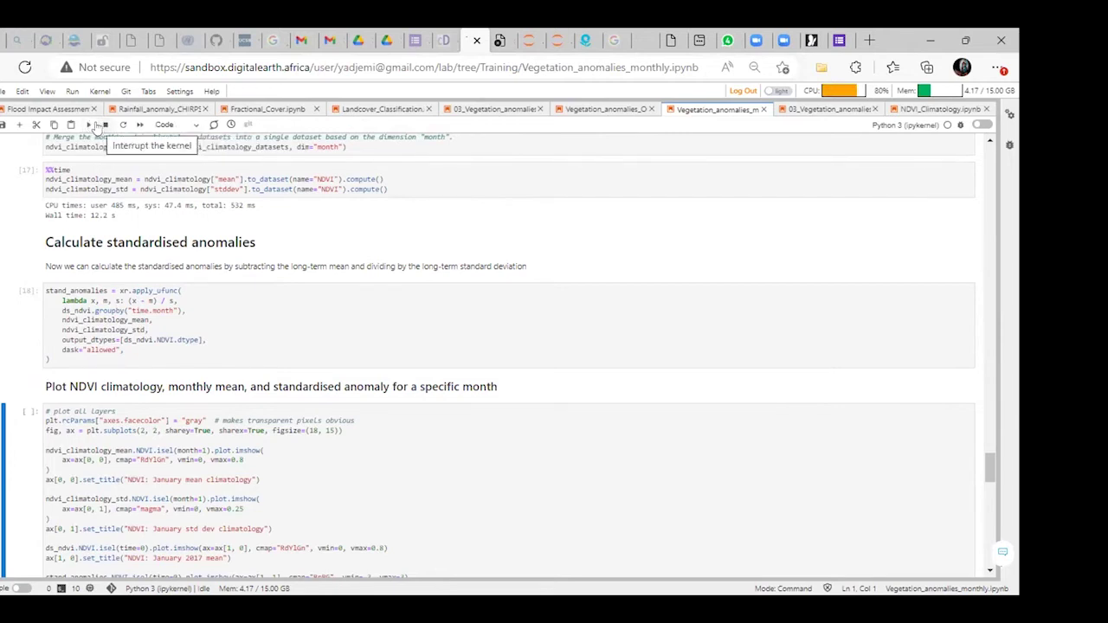
left_click(88, 126)
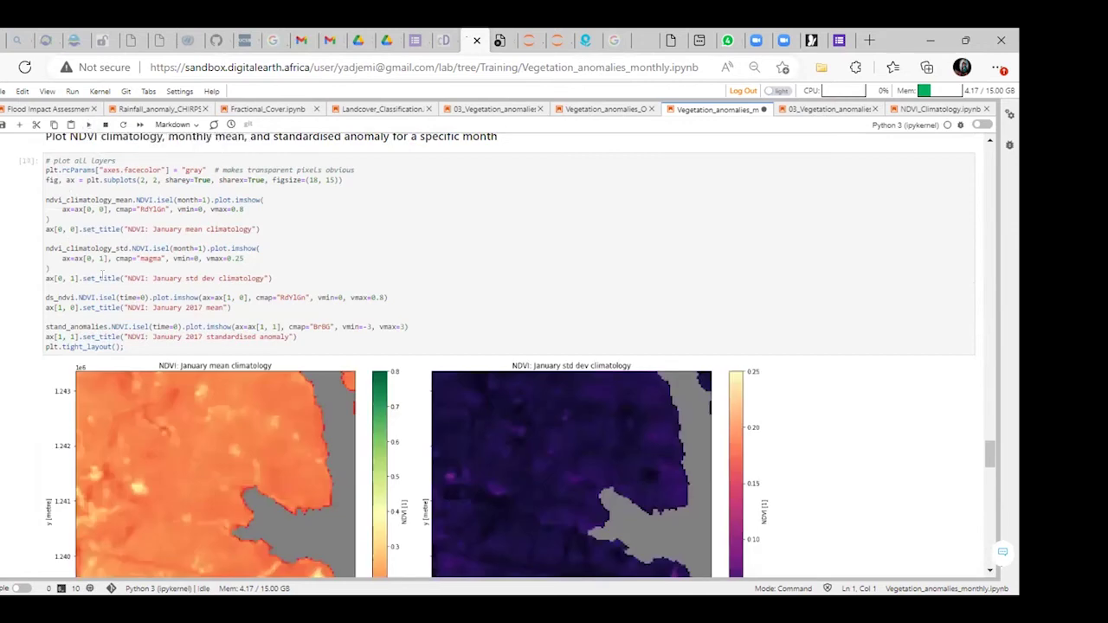
- Examine the four plotted maps of January mean and standard deviation climatology, January 2017 mean and standardised anomaly
scroll(105, 278, "down", 10)
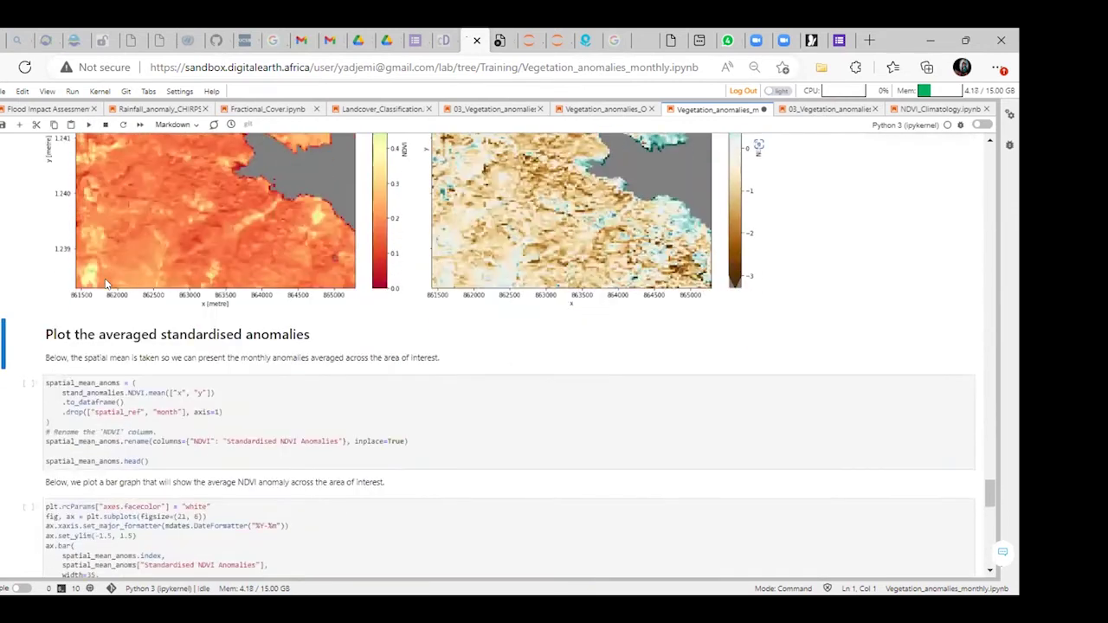
scroll(39, 365, "up", 1)
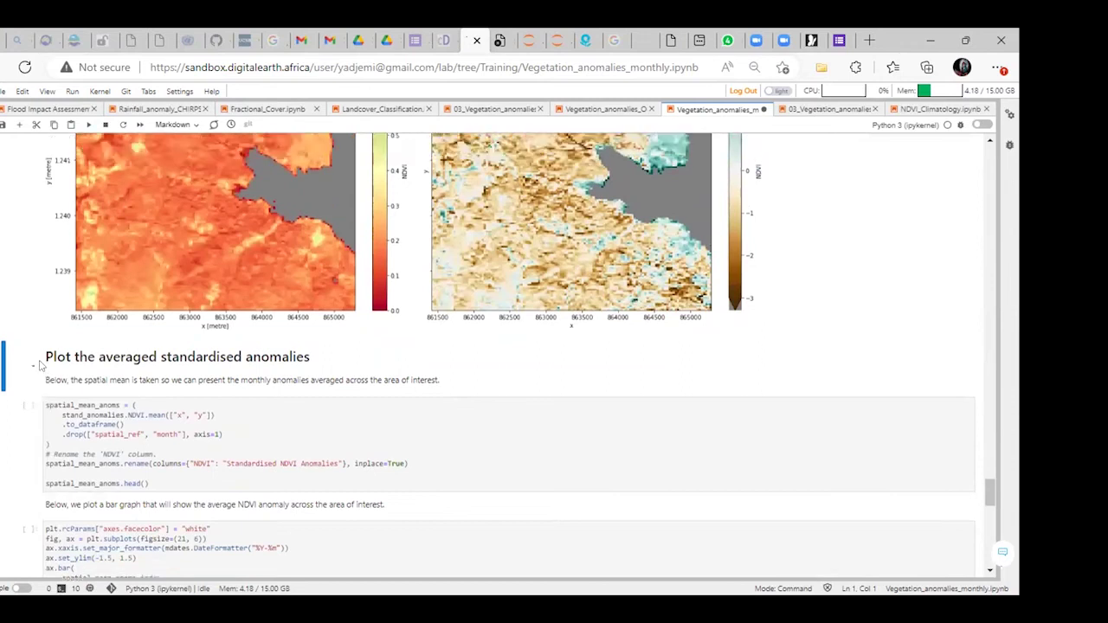
scroll(39, 365, "up", 8)
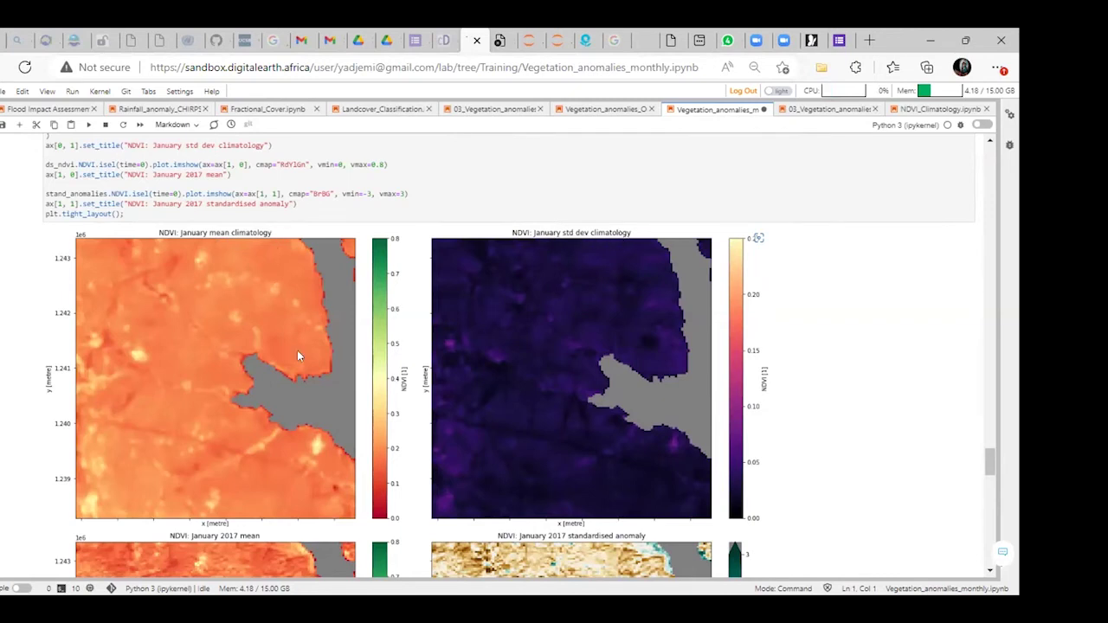
scroll(295, 352, "down", 3)
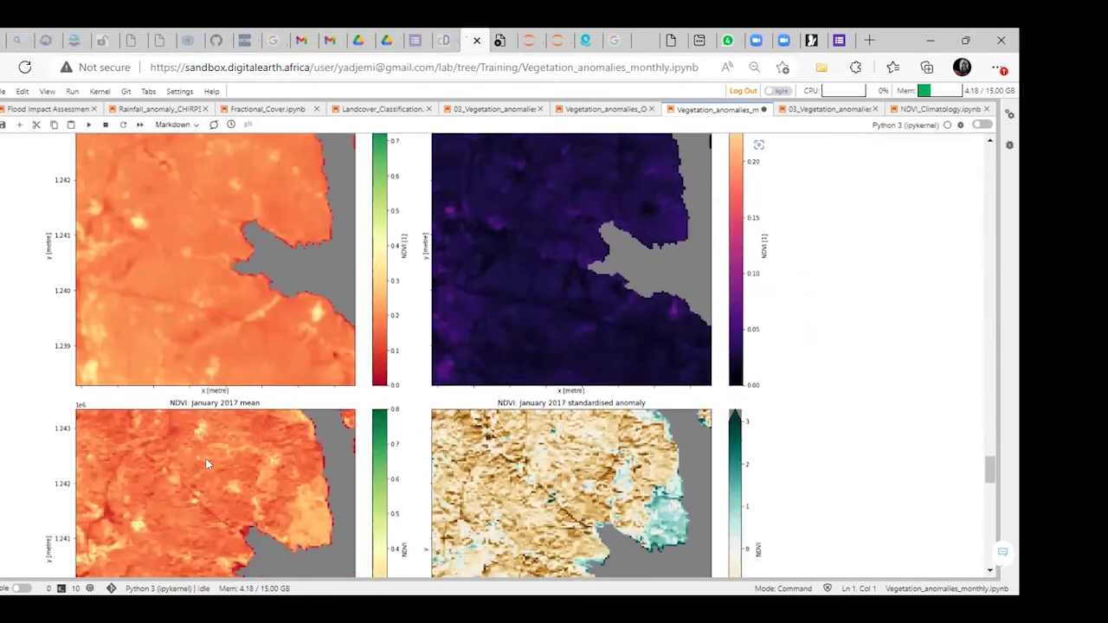
scroll(206, 465, "down", 2)
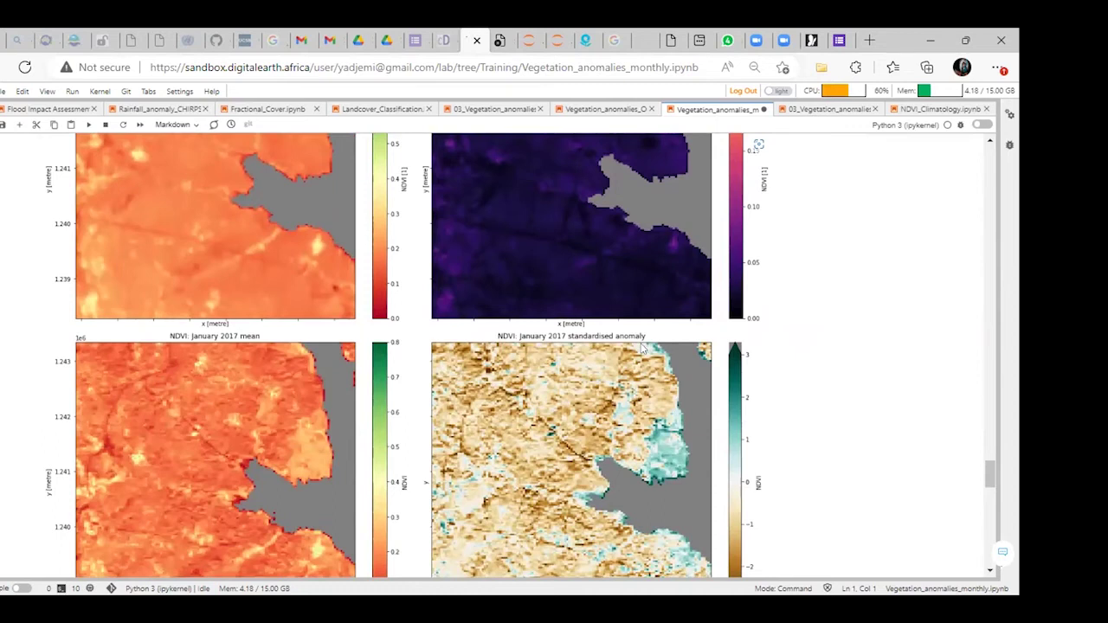
scroll(641, 347, "down", 3)
scroll(642, 349, "up", 3)
scroll(202, 374, "up", 2)
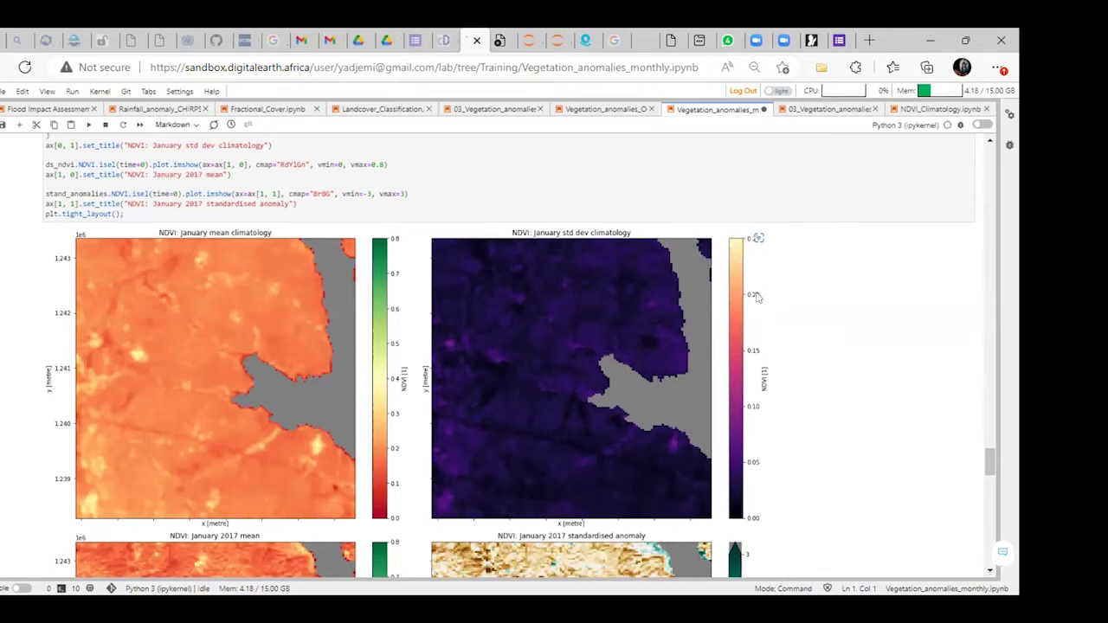
left_click(756, 241)
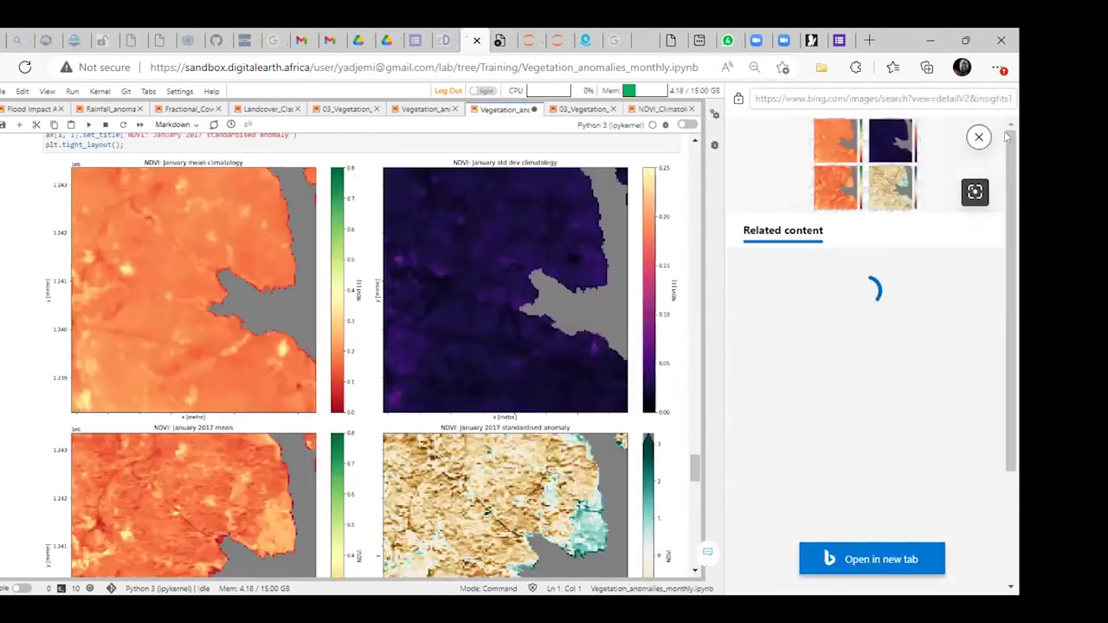
left_click(978, 138)
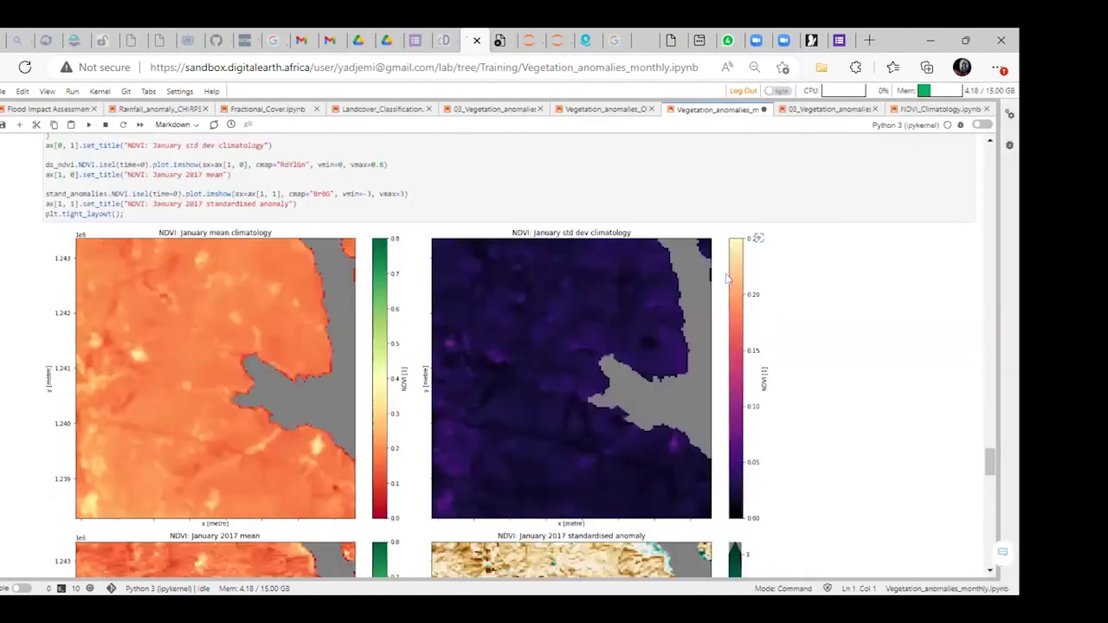
left_click(755, 237)
left_click(979, 136)
- Compare the January 2017 mean NDVI map with the January mean climatology and the January 2017 standardised anomaly map
scroll(536, 331, "down", 1)
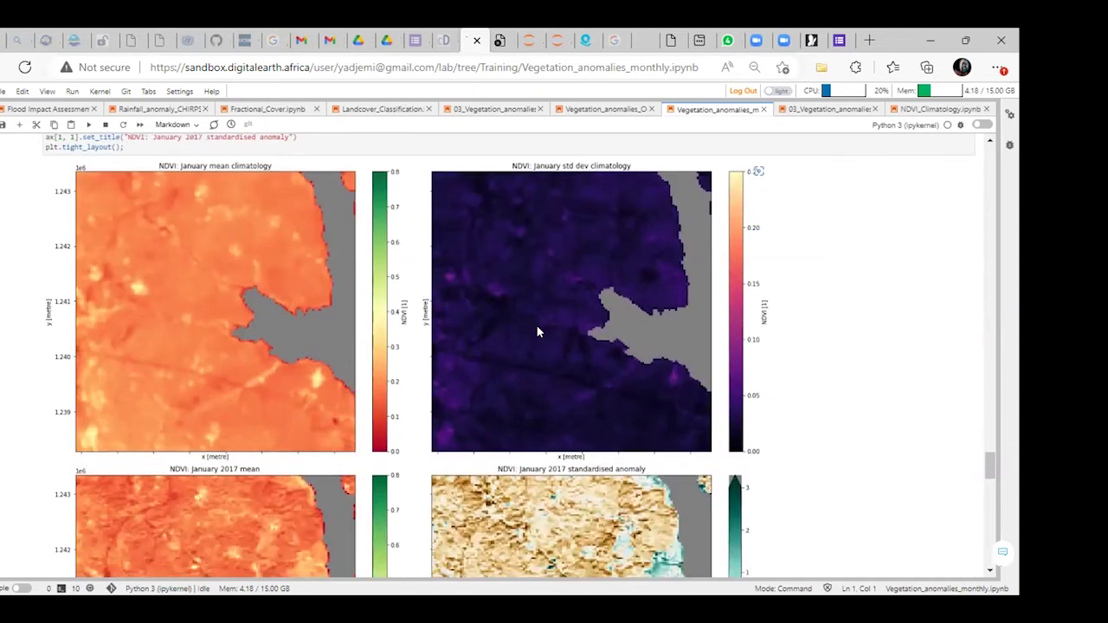
scroll(536, 332, "down", 3)
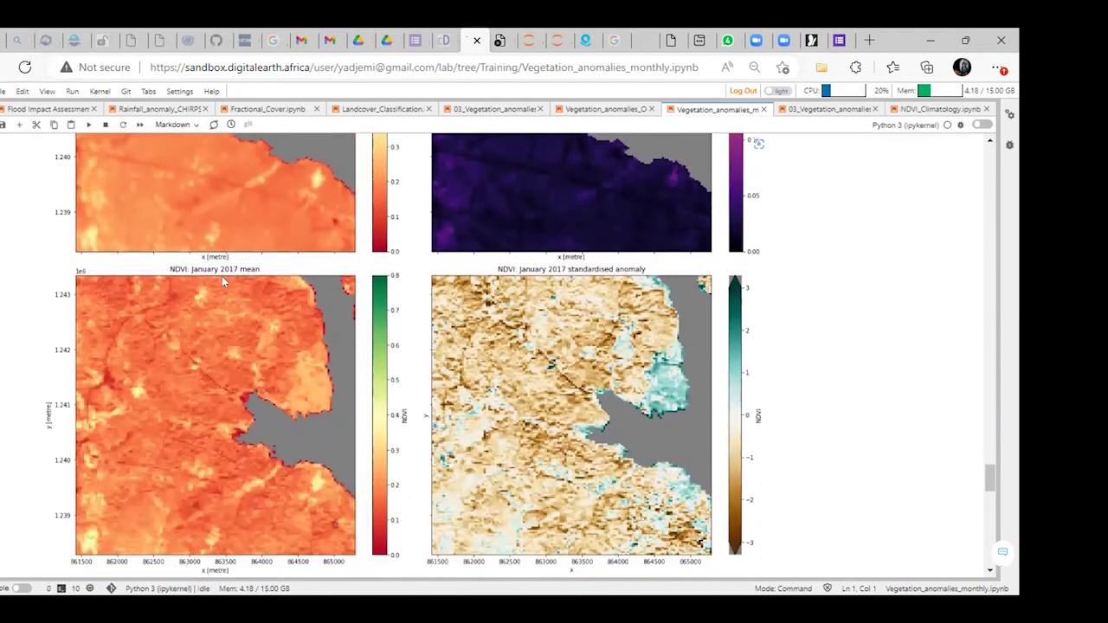
scroll(243, 289, "up", 4)
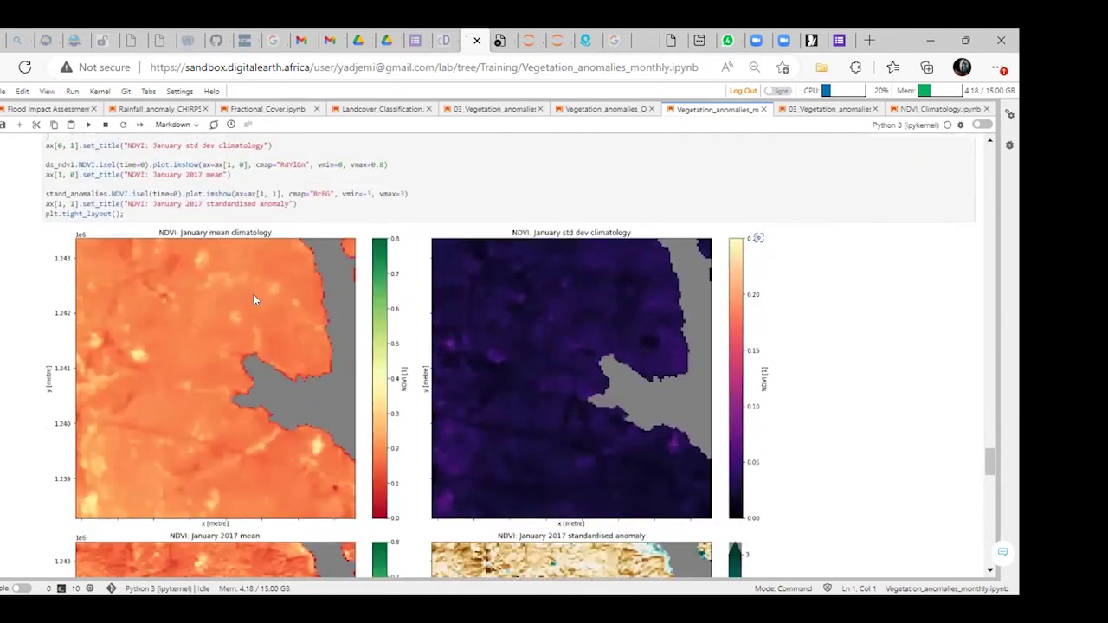
scroll(253, 299, "down", 3)
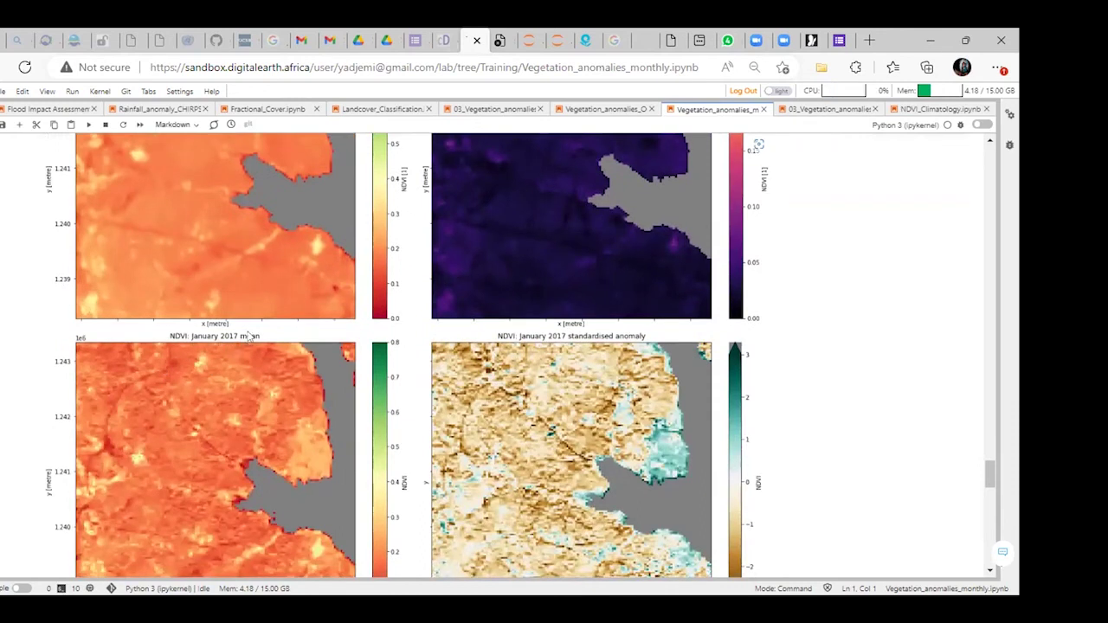
scroll(439, 411, "down", 1)
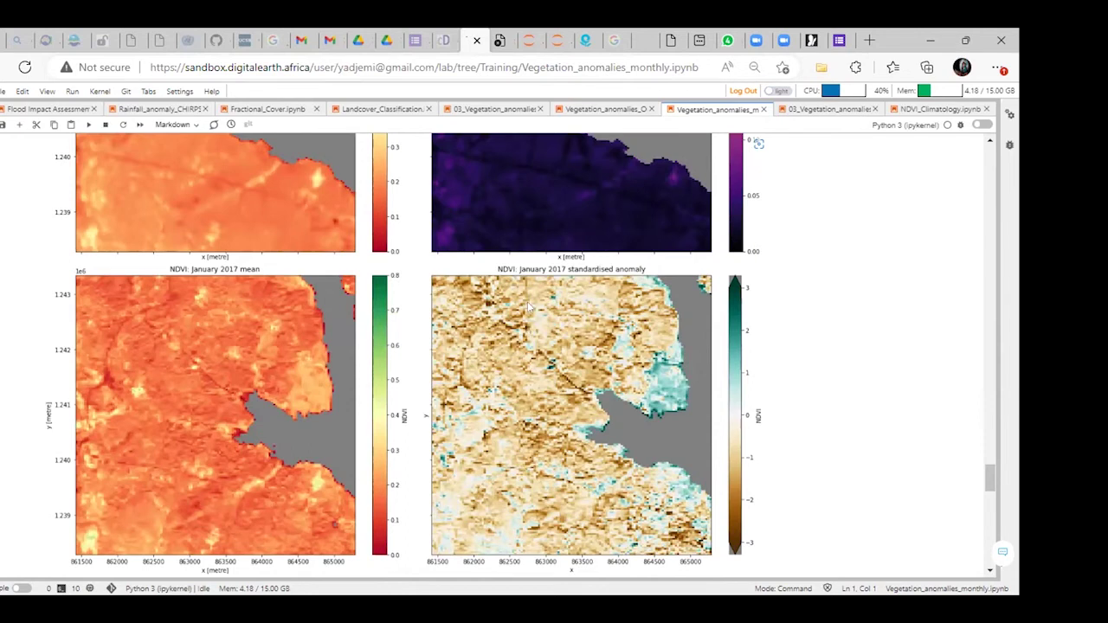
- Run the cell that averages the standardised anomalies across the area into spatial_mean_anoms, and review the resulting table
scroll(422, 358, "down", 3)
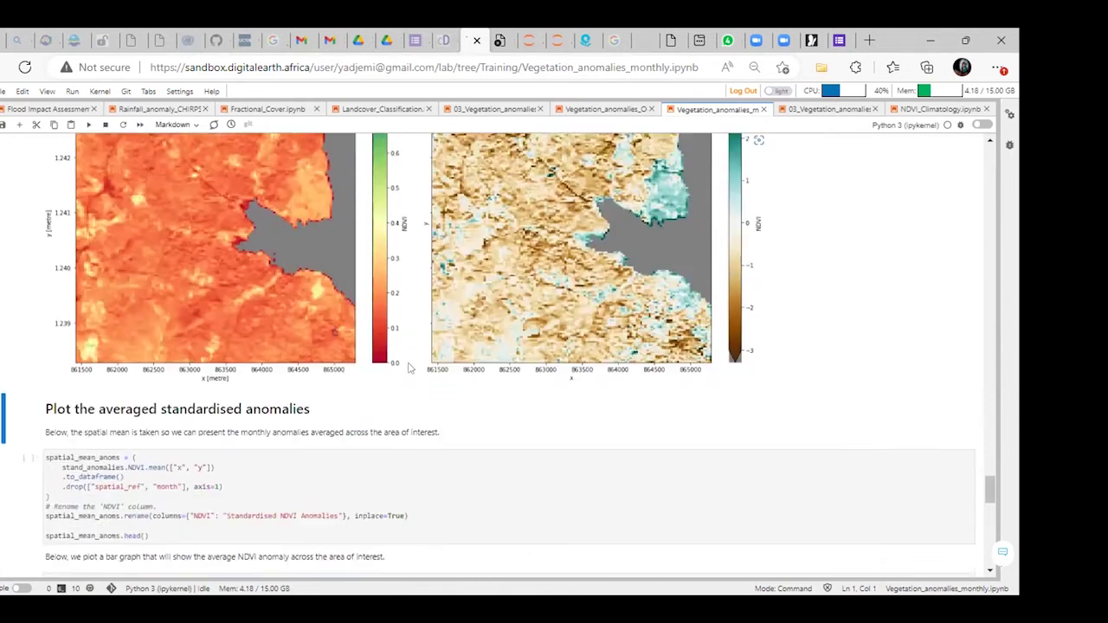
scroll(68, 359, "down", 1)
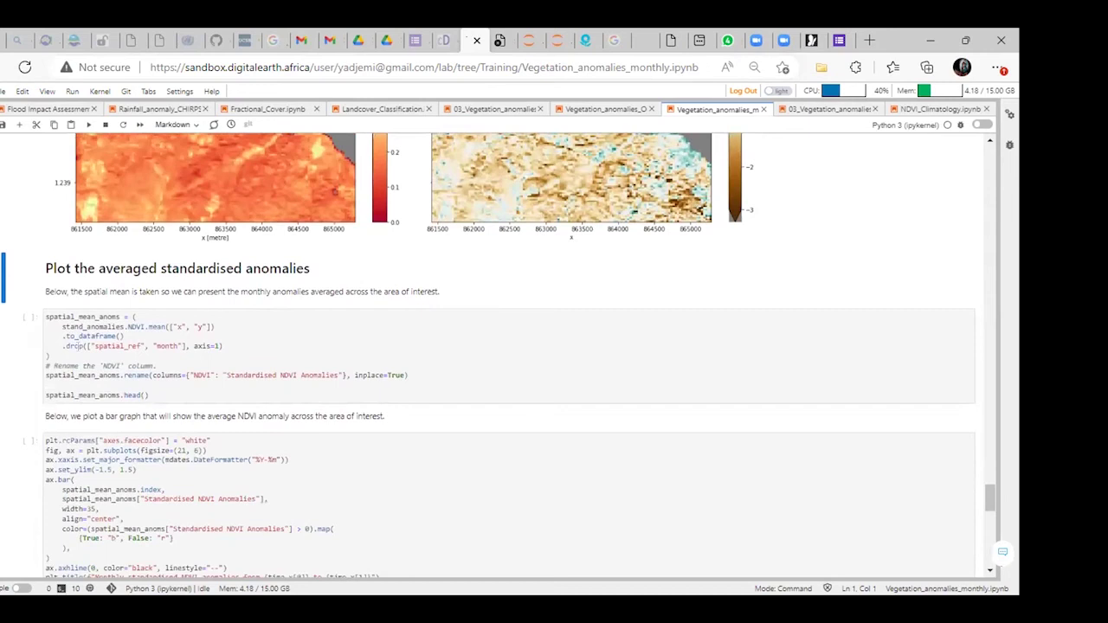
left_click(87, 124)
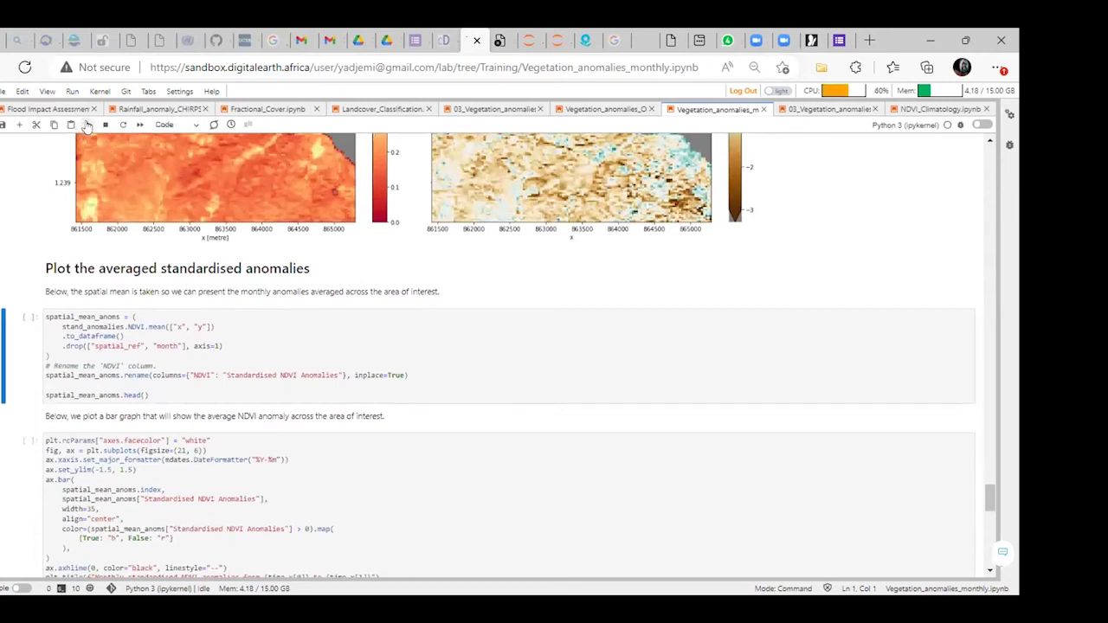
left_click(88, 124)
left_click(88, 124)
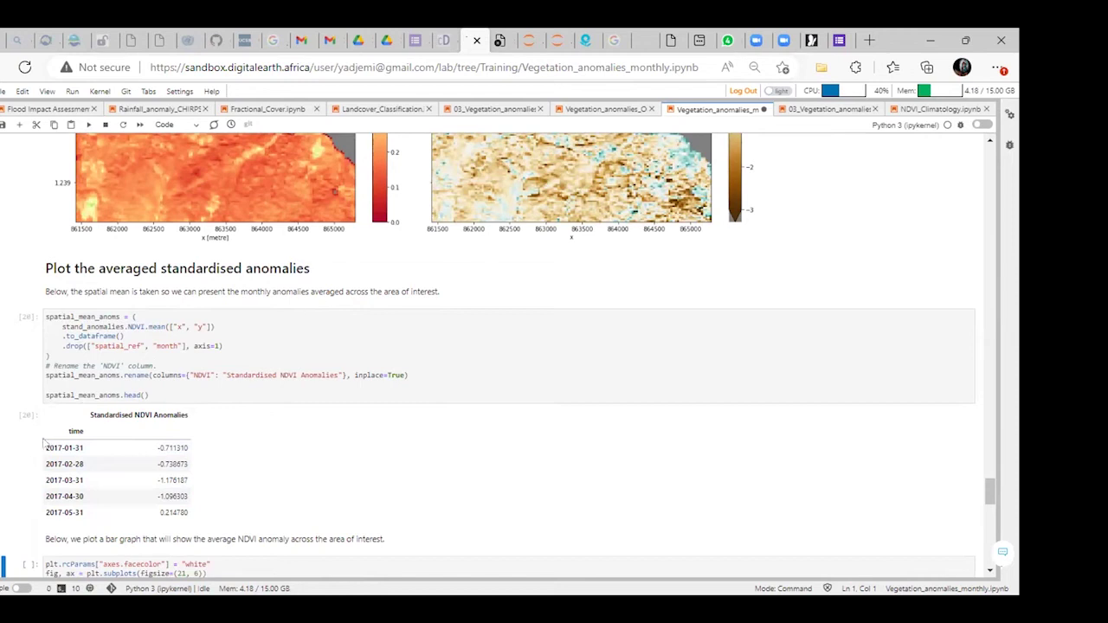
scroll(96, 439, "down", 1)
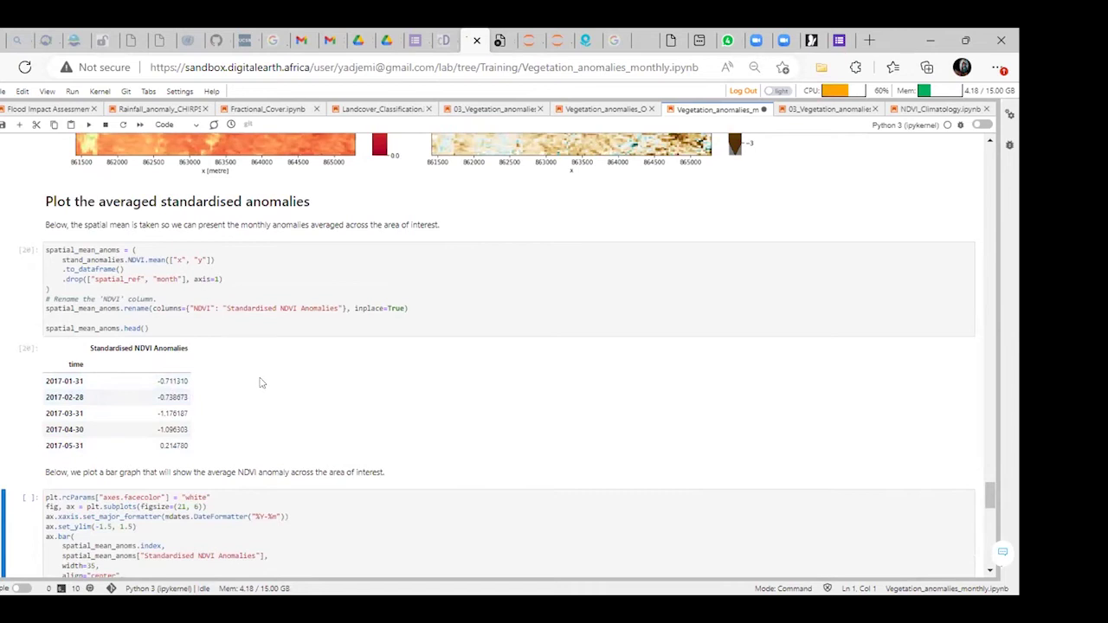
scroll(261, 383, "up", 1)
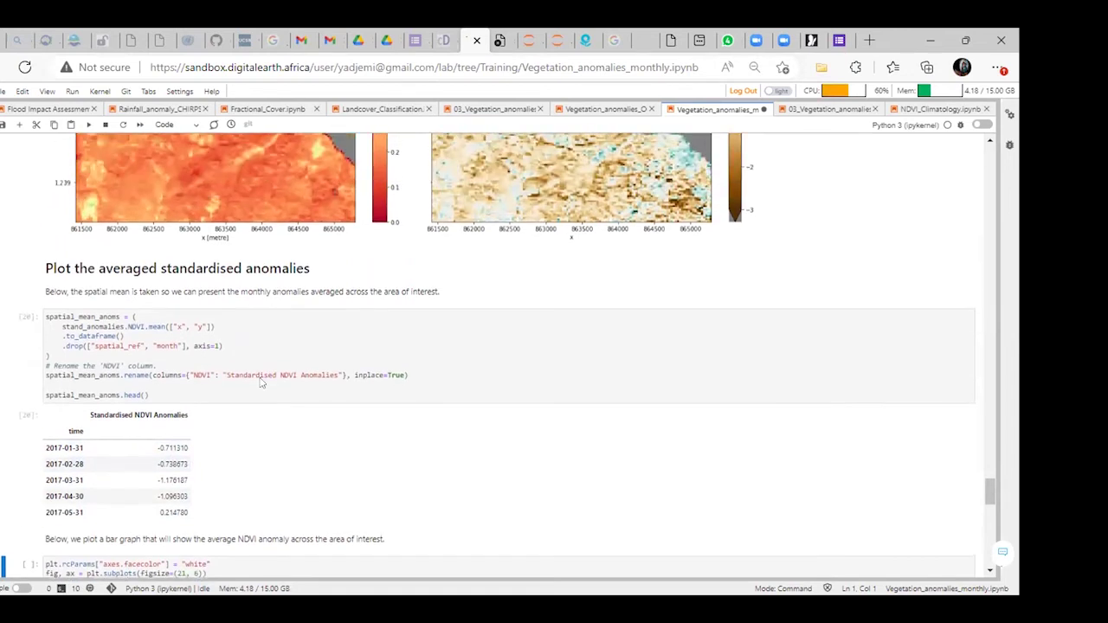
- Run the cell that plots the monthly standardised NDVI anomalies as a bar graph and examine the chart
scroll(171, 465, "down", 3)
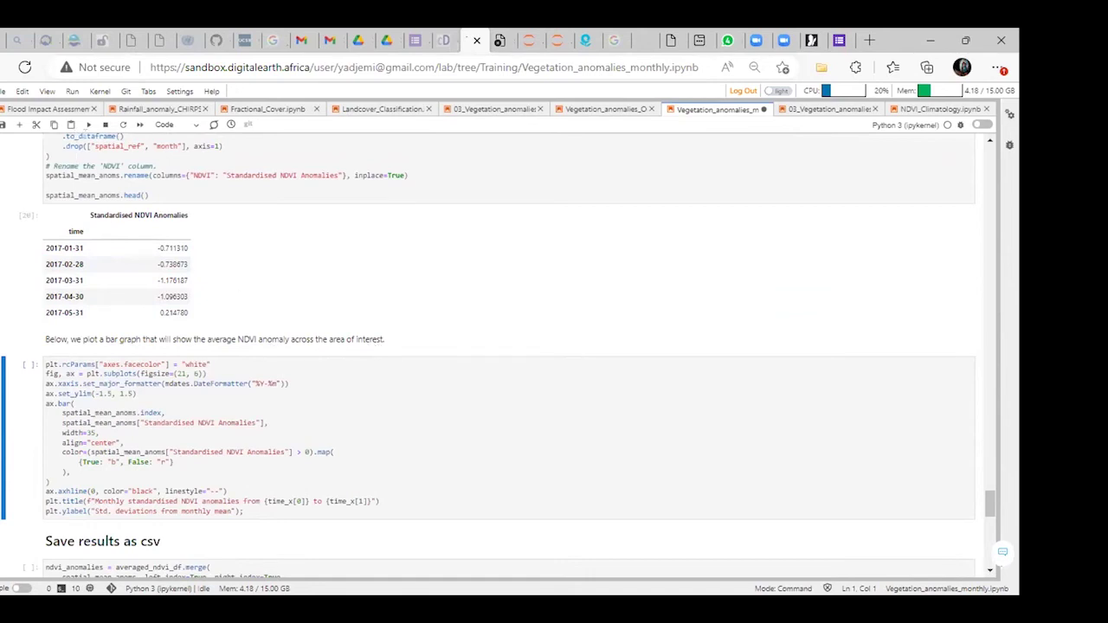
left_click(88, 124)
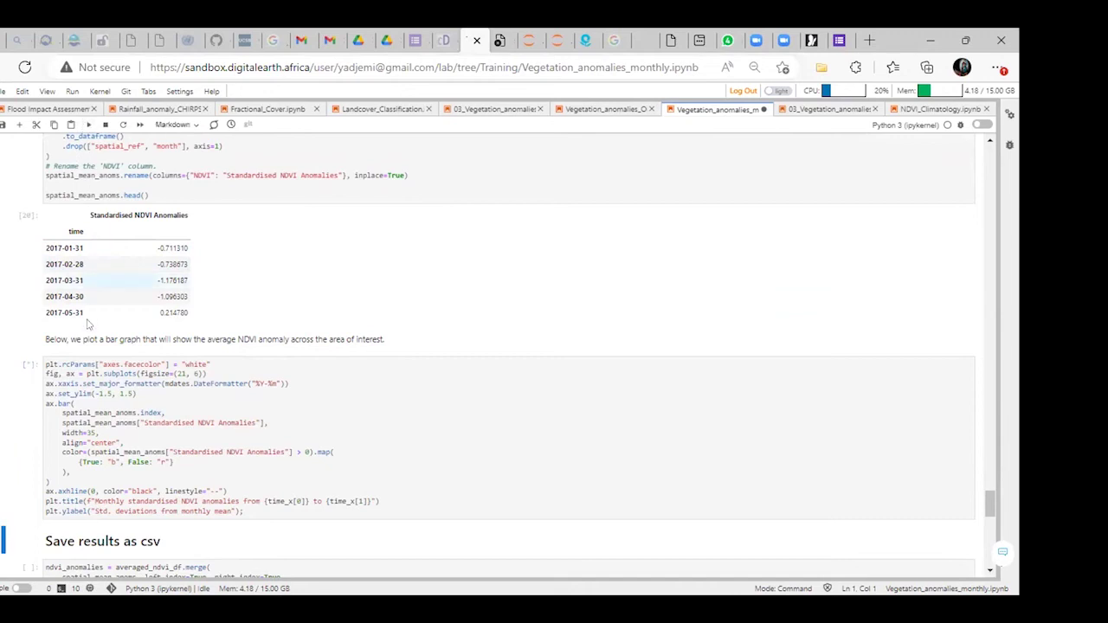
scroll(87, 323, "down", 3)
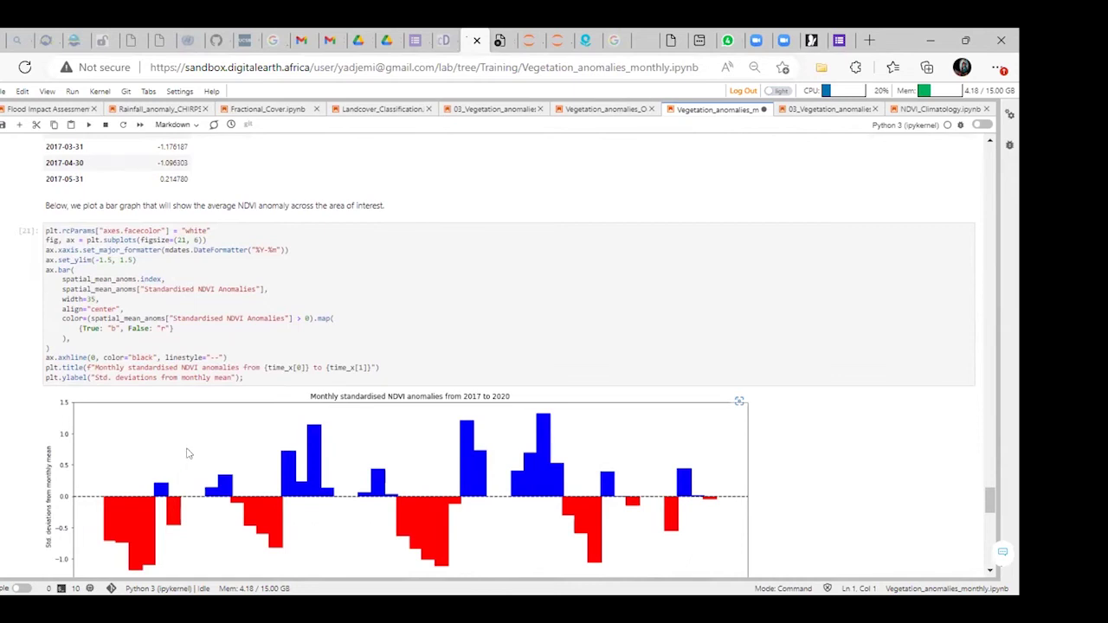
scroll(188, 453, "down", 1)
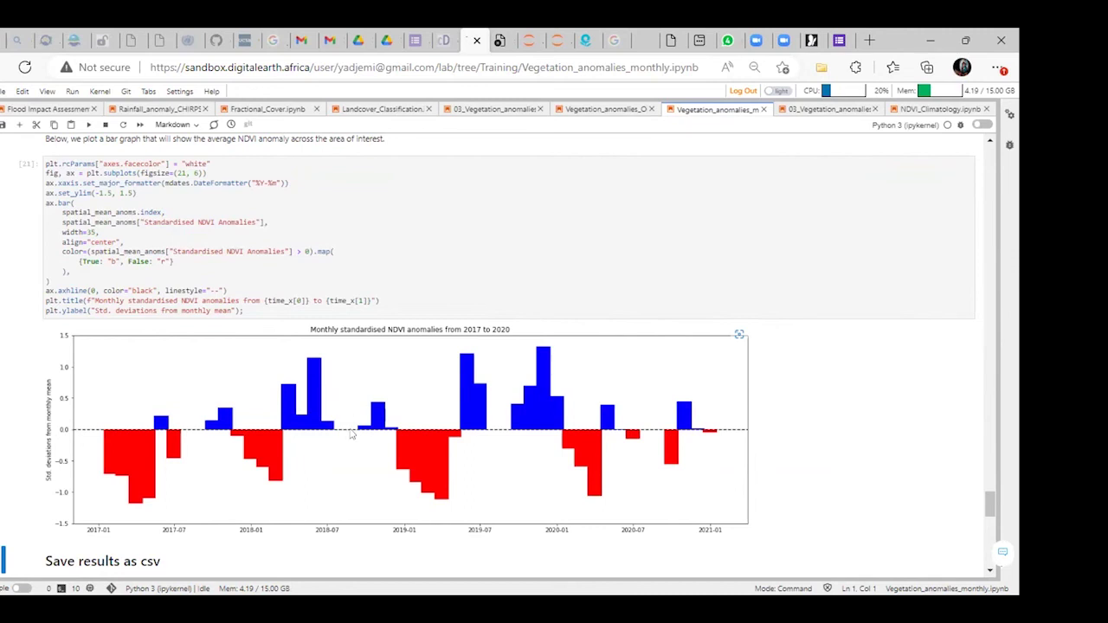
scroll(342, 456, "down", 2)
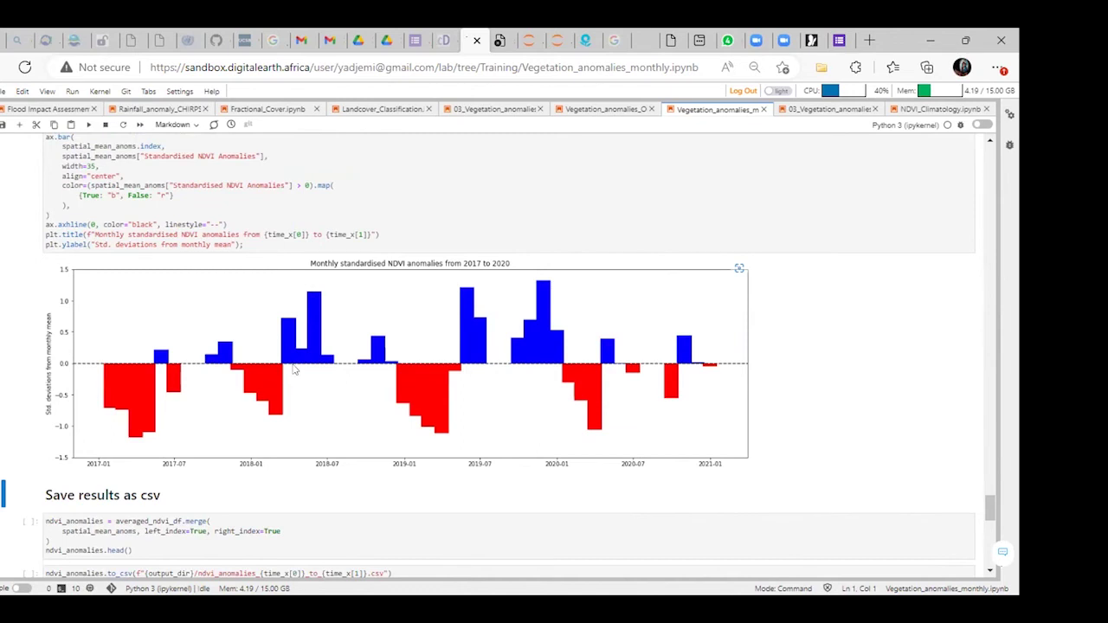
- Run the cell that merges averaged_ndvi_df with spatial_mean_anoms into ndvi_anomalies, and view the merged table
scroll(271, 365, "down", 1)
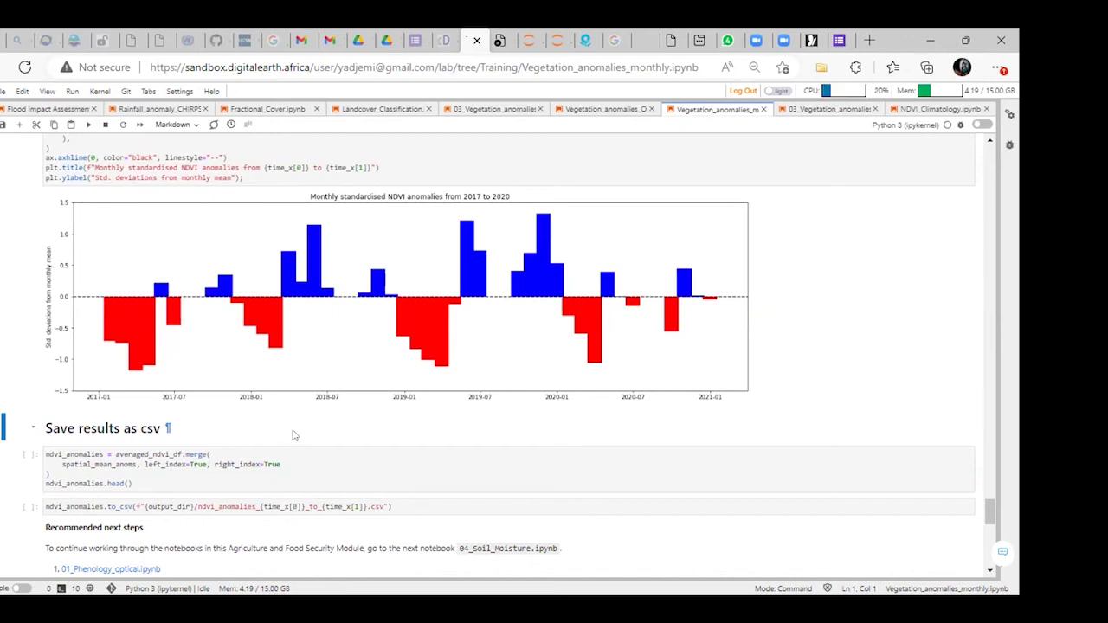
left_click(87, 125)
left_click(87, 125)
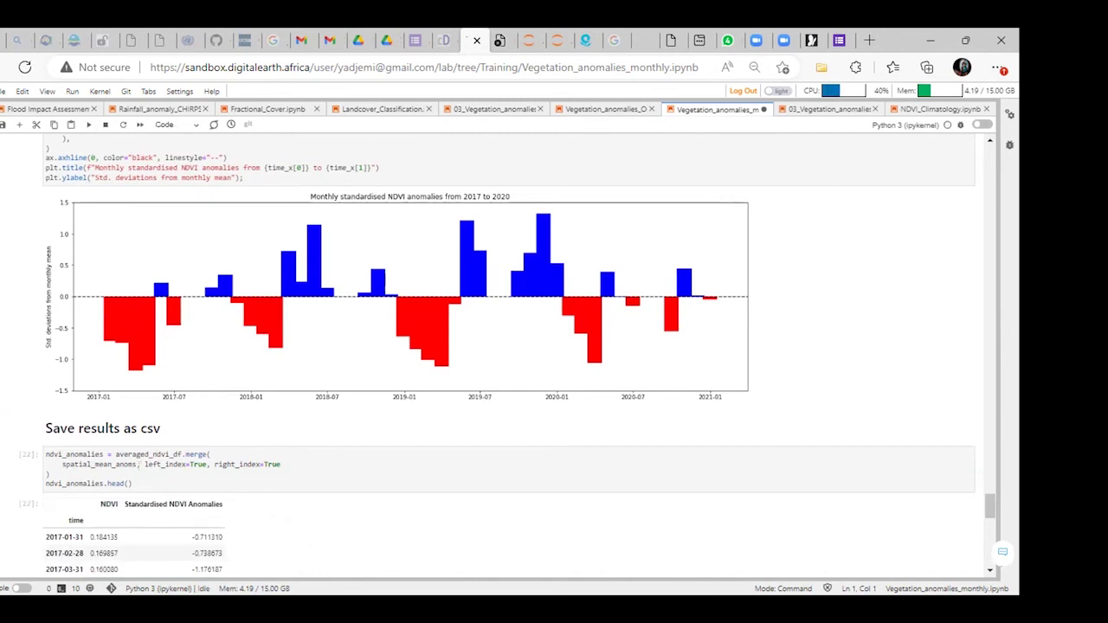
scroll(199, 454, "down", 1)
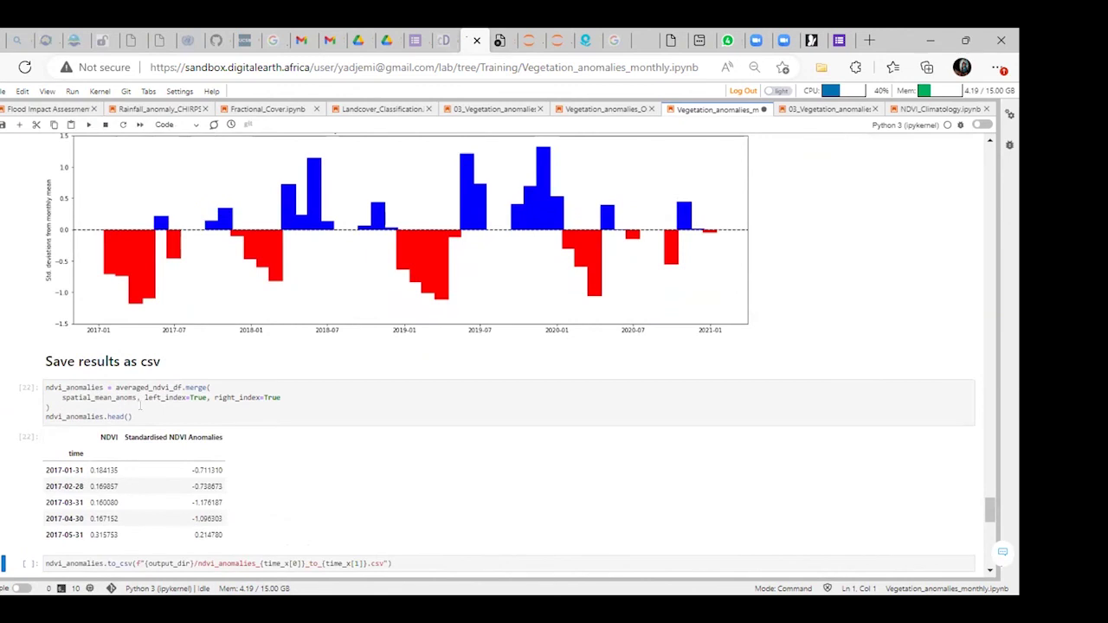
scroll(136, 443, "down", 1)
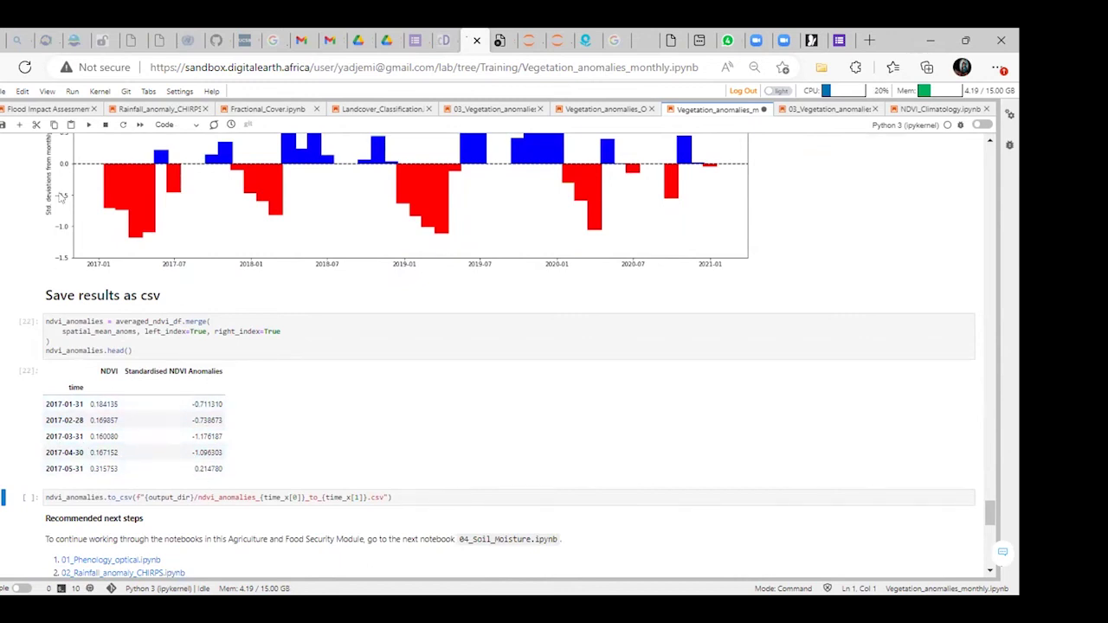
- Run the cell that exports ndvi_anomalies to a CSV file and advance to the Additional information section
left_click(88, 125)
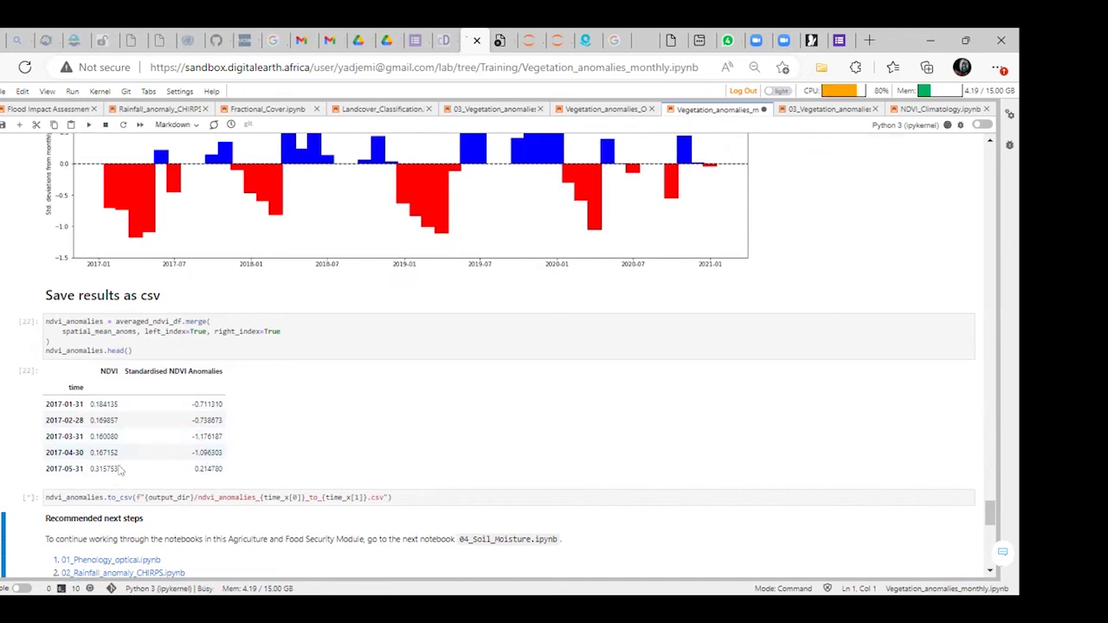
left_click(88, 124)
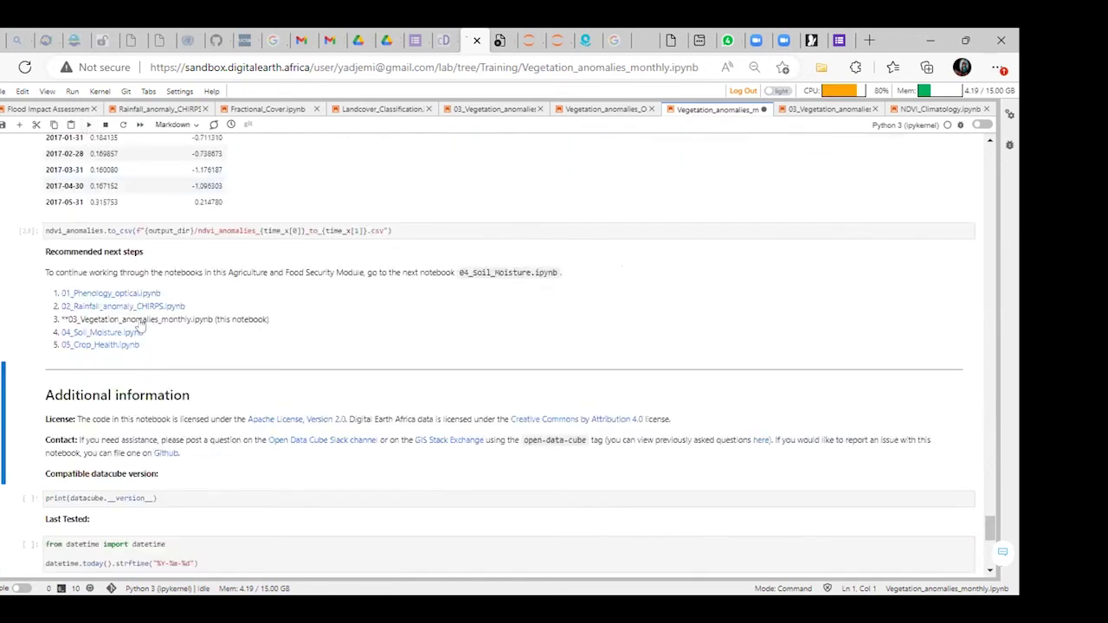
- Review the recommended next steps and contact details, pass the Additional information cell, and run the cell that prints the datacube version
scroll(218, 365, "up", 1)
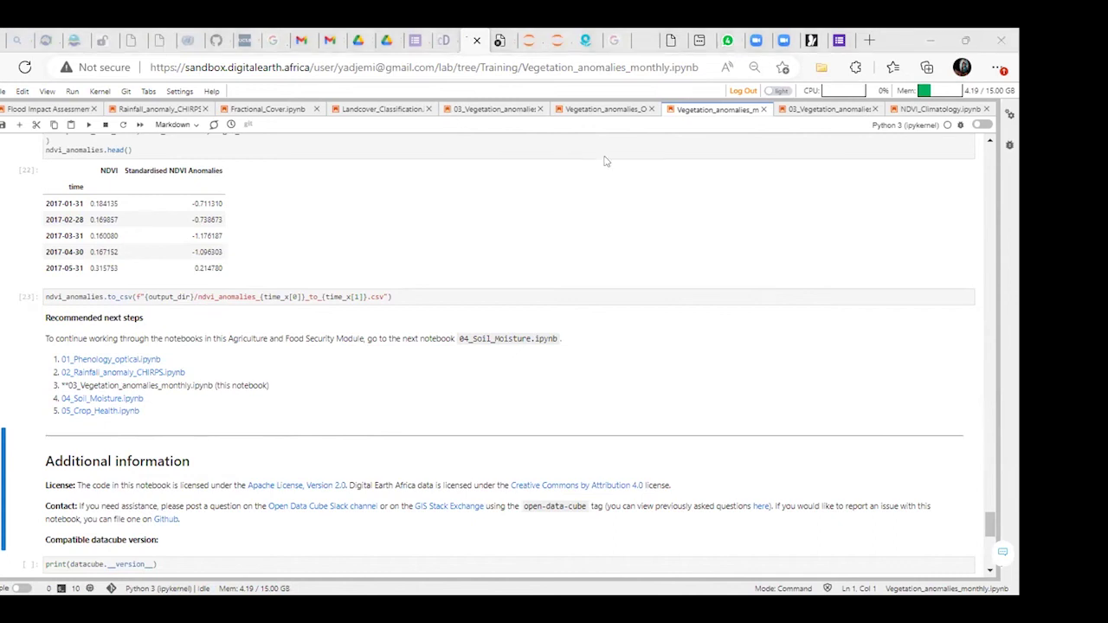
scroll(345, 318, "down", 3)
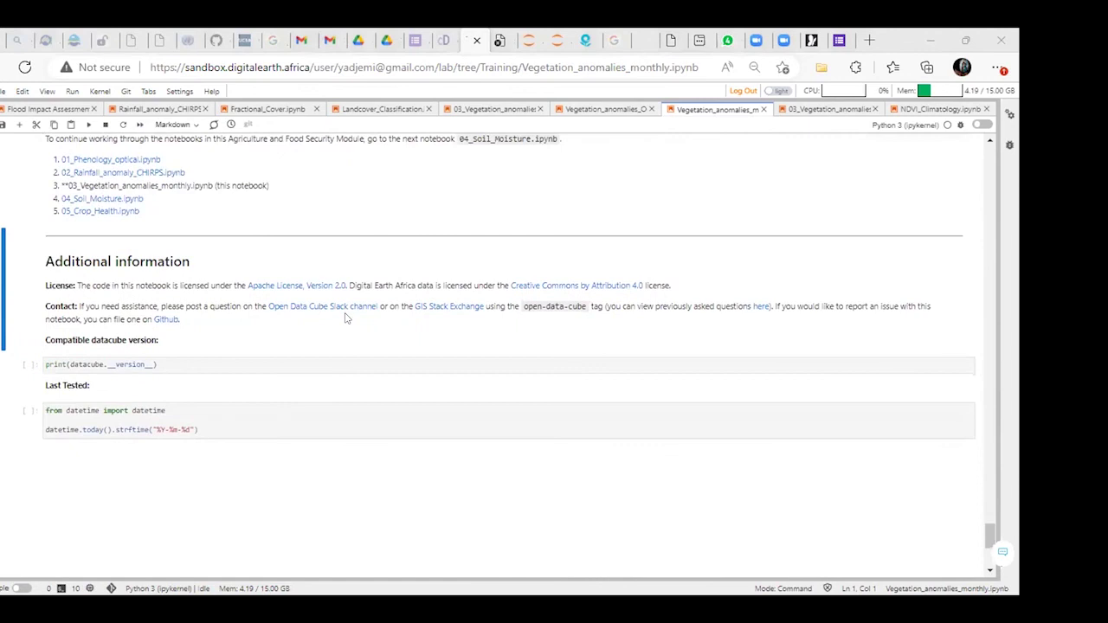
scroll(303, 250, "up", 2)
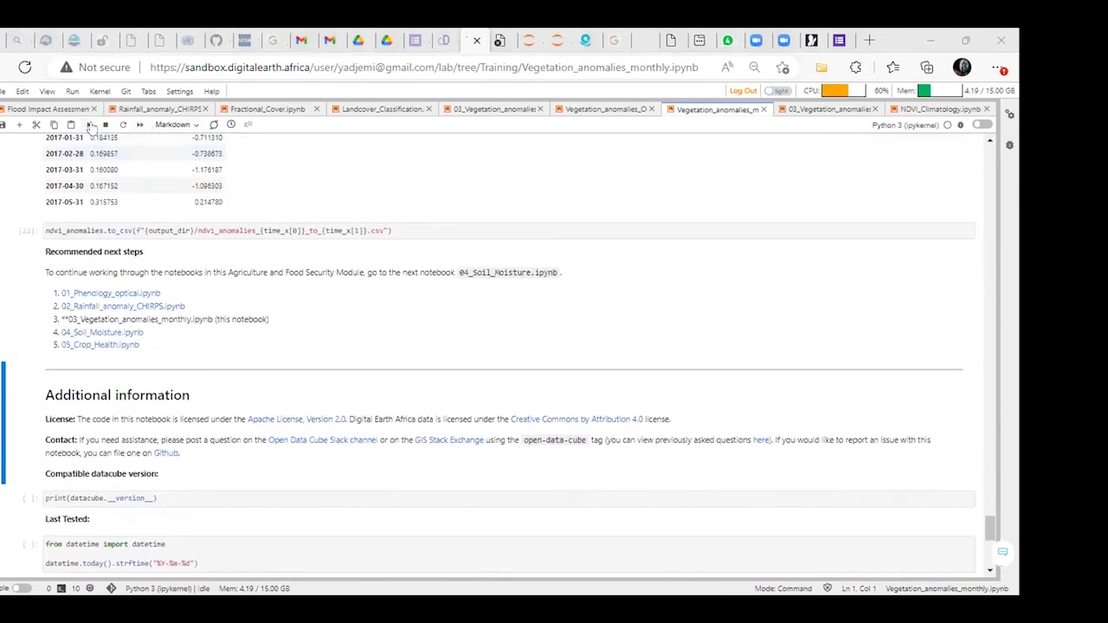
left_click(87, 124)
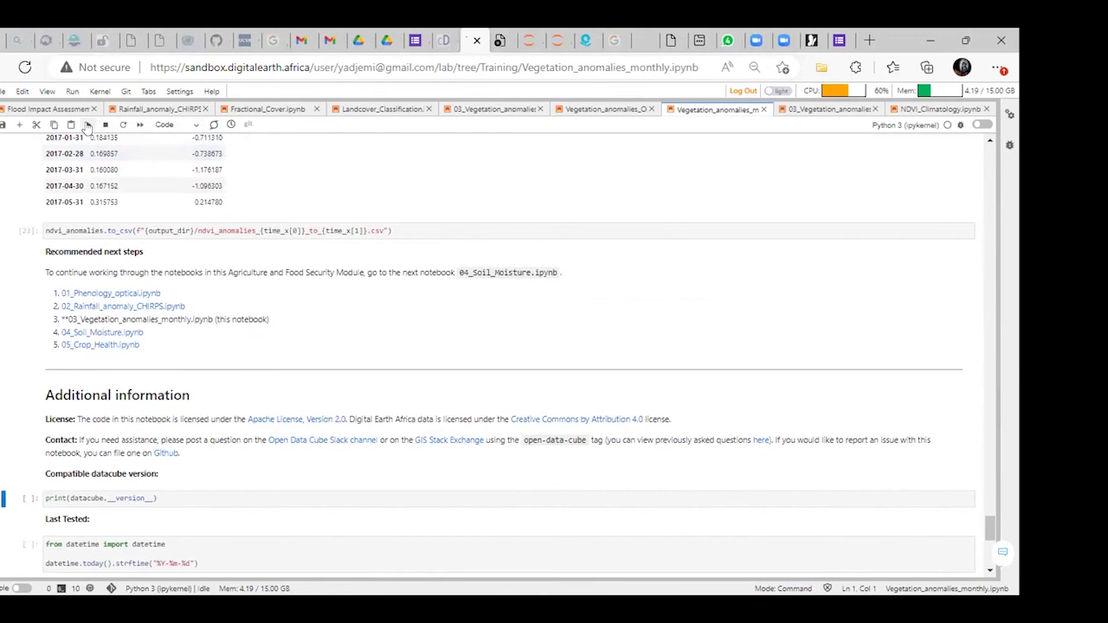
left_click(87, 125)
- Return to the early sections of the notebook and review the Dask cluster setup and the analysis parameters
scroll(119, 212, "up", 15)
scroll(117, 206, "up", 15)
scroll(118, 212, "up", 15)
scroll(119, 213, "up", 4)
scroll(119, 212, "down", 2)
scroll(118, 213, "down", 3)
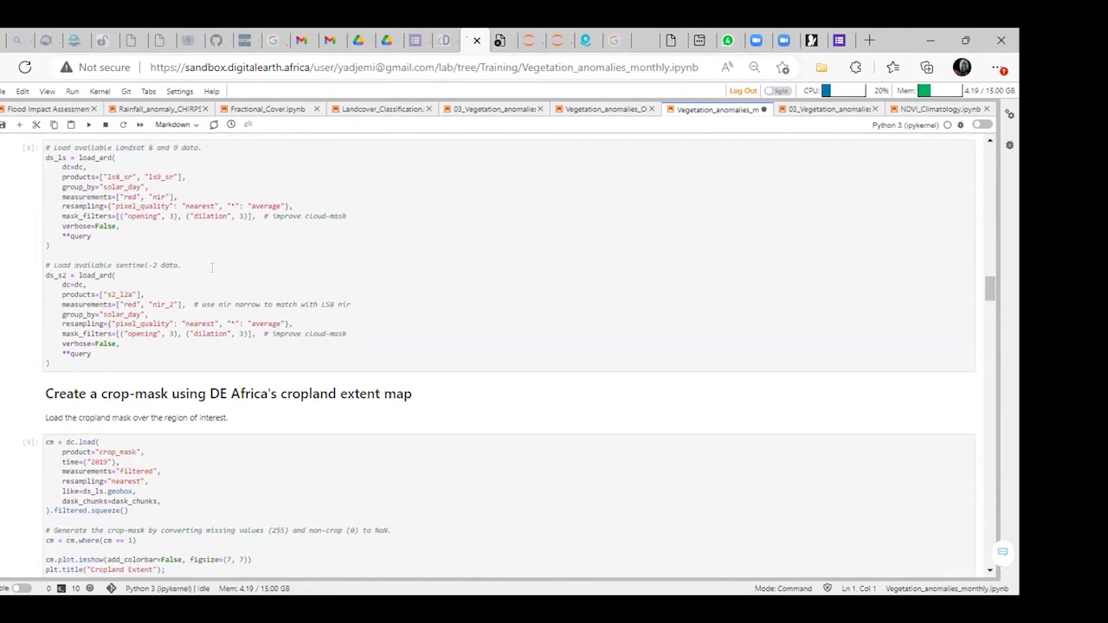
scroll(210, 271, "up", 10)
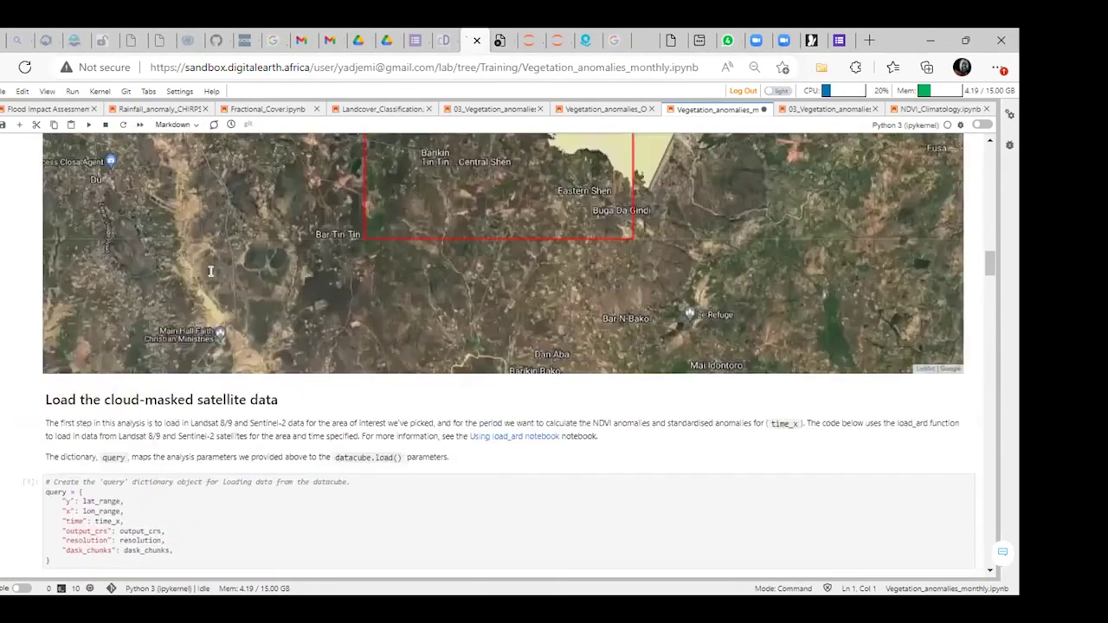
scroll(210, 271, "up", 10)
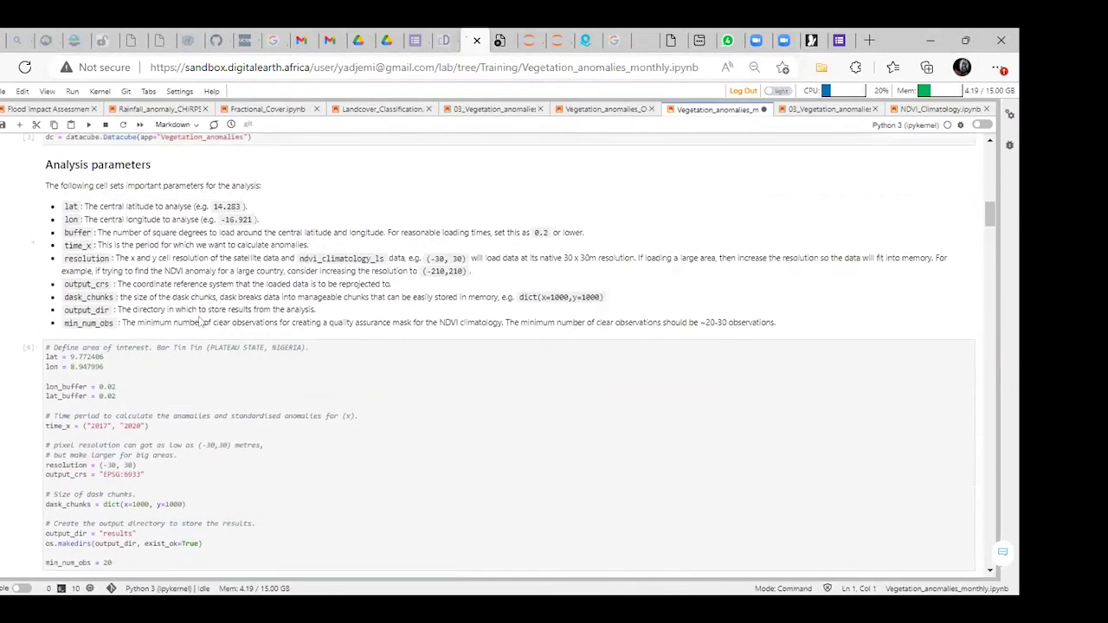
scroll(200, 320, "up", 4)
scroll(199, 320, "down", 8)
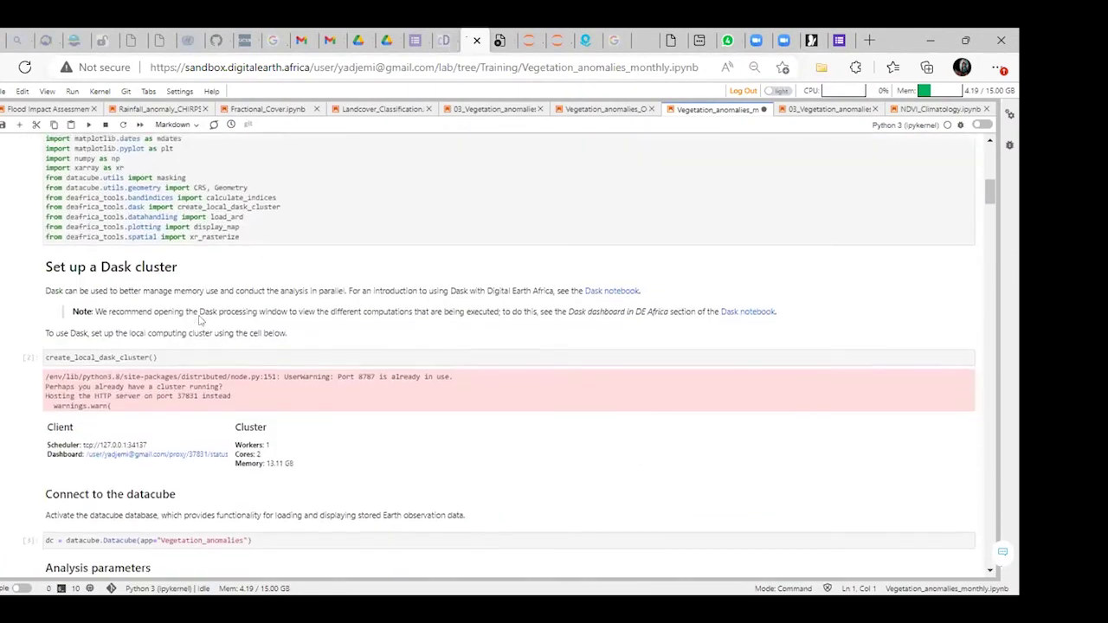
scroll(199, 320, "down", 5)
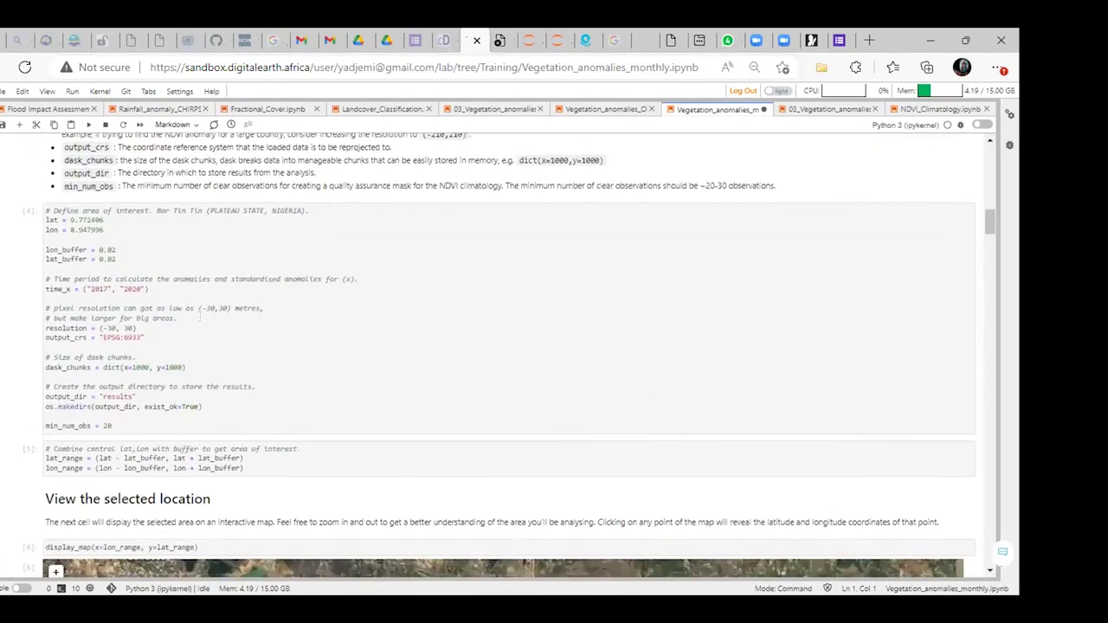
- Look over the interactive map of the selected location and select its cell
scroll(199, 319, "down", 8)
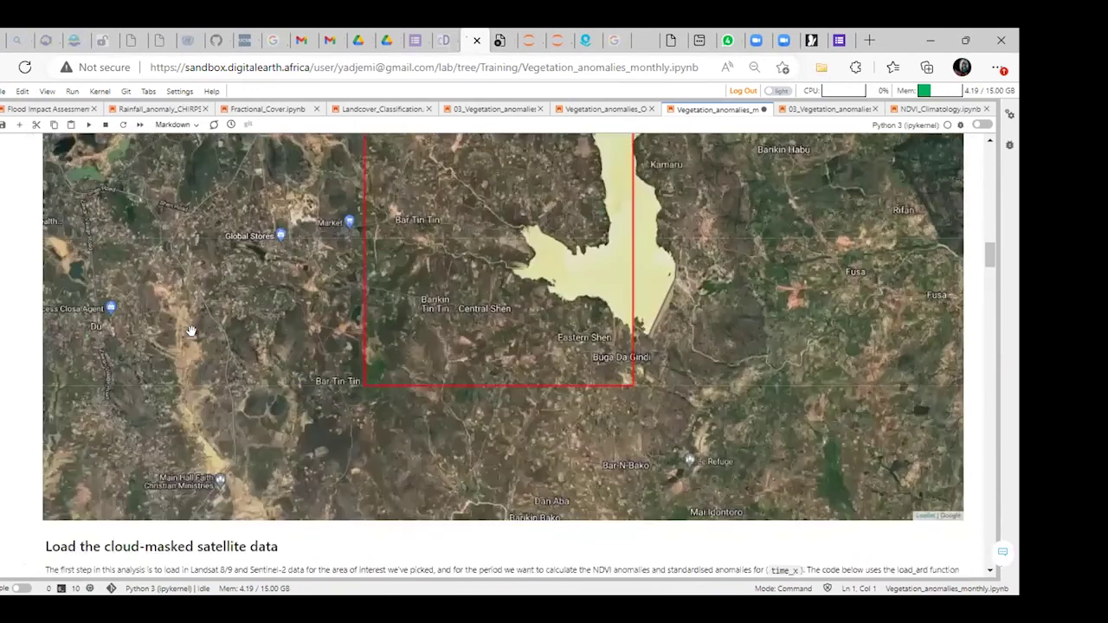
scroll(150, 428, "down", 2)
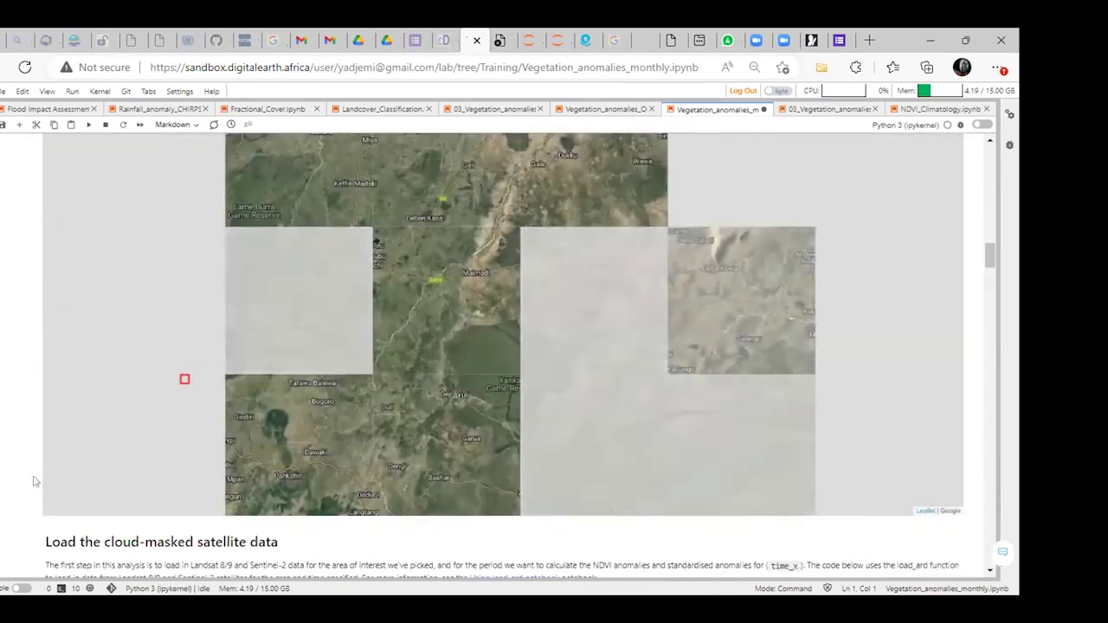
scroll(271, 396, "up", 5)
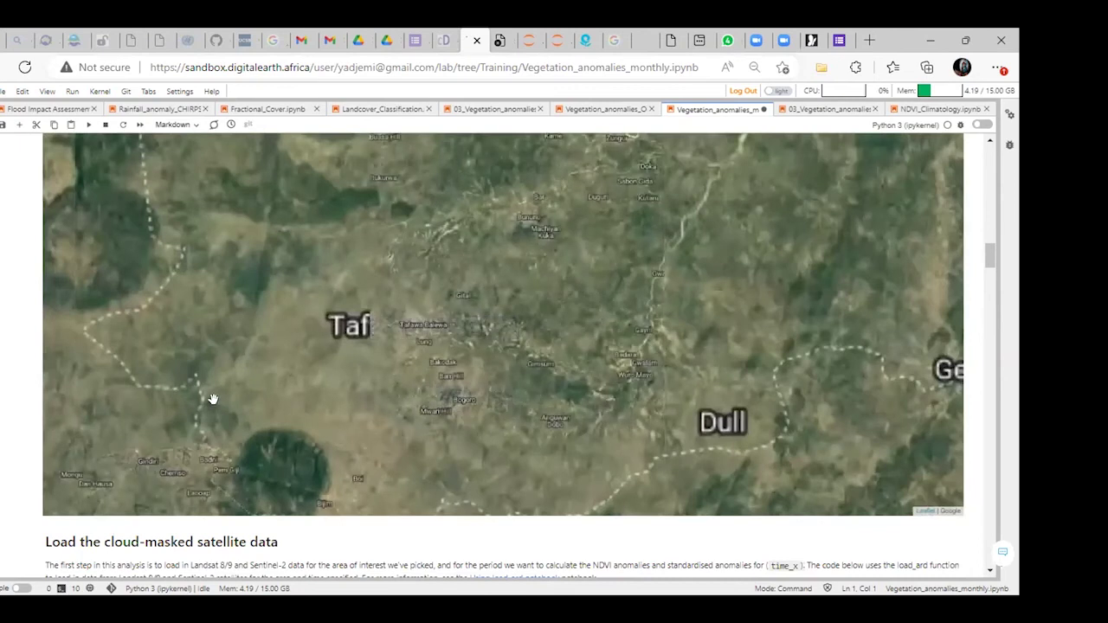
left_click(11, 412)
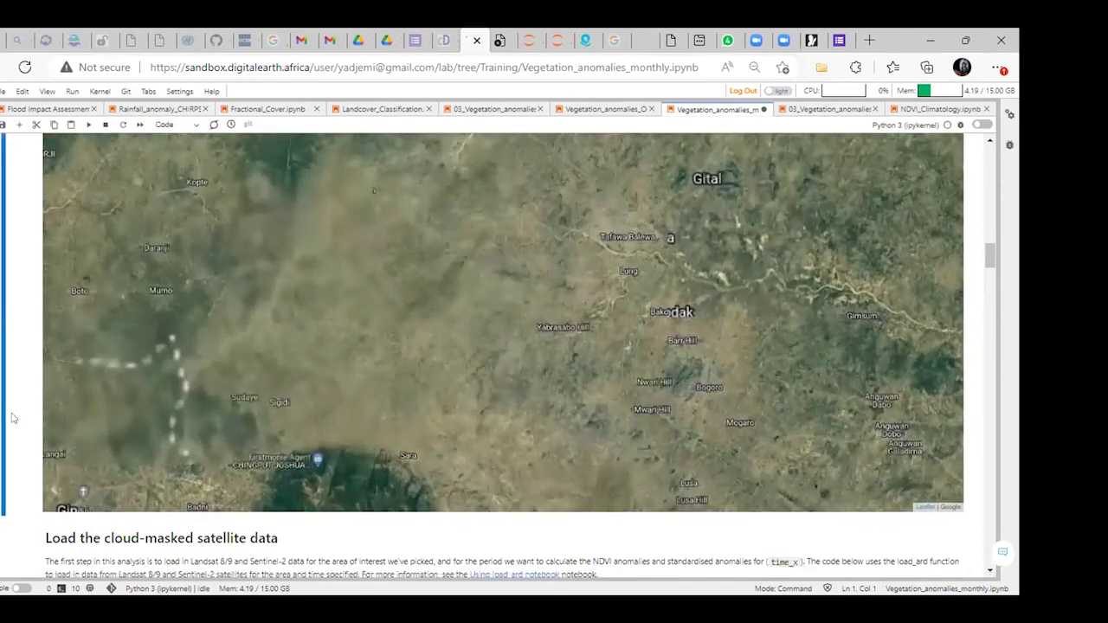
- Review the satellite data loading, crop-mask and preprocessing cells, and save the notebook
scroll(9, 411, "down", 3)
scroll(10, 412, "down", 2)
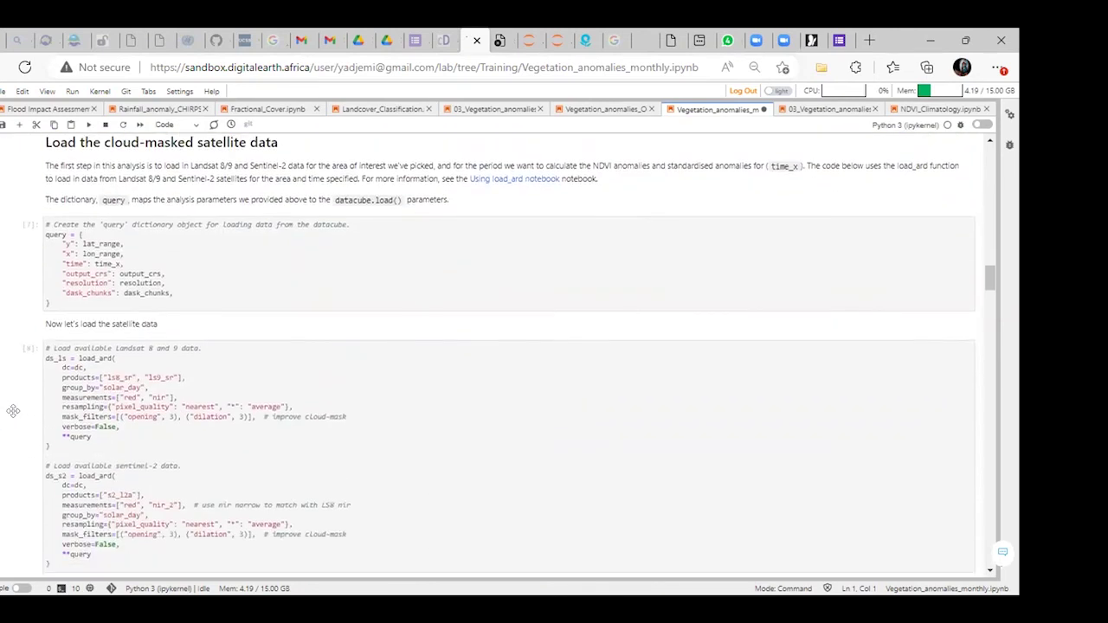
scroll(13, 411, "down", 4)
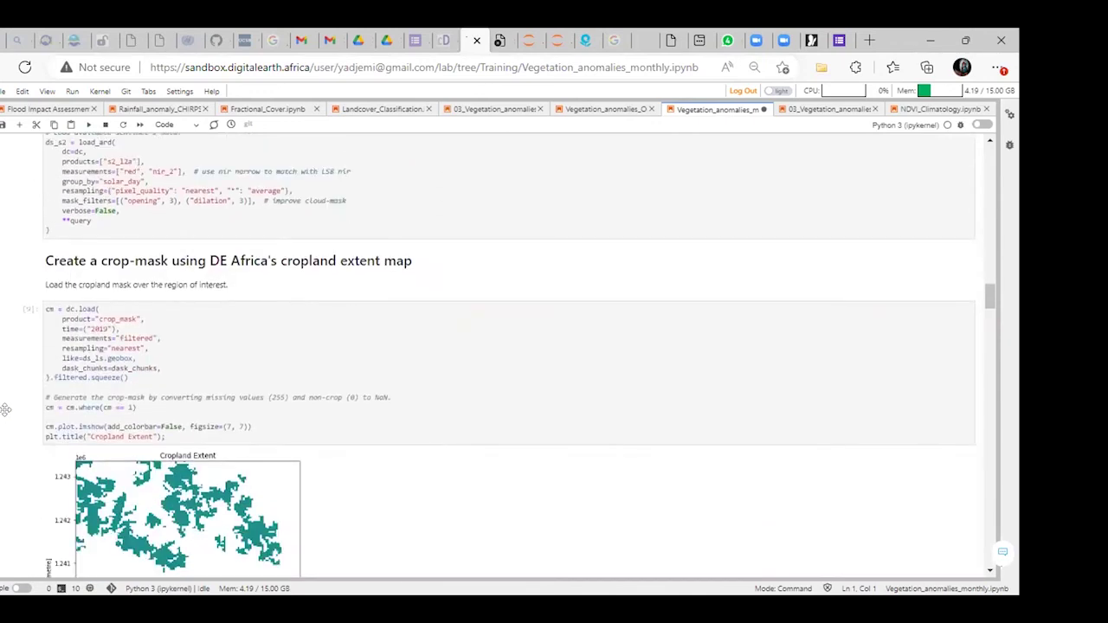
scroll(5, 410, "down", 5)
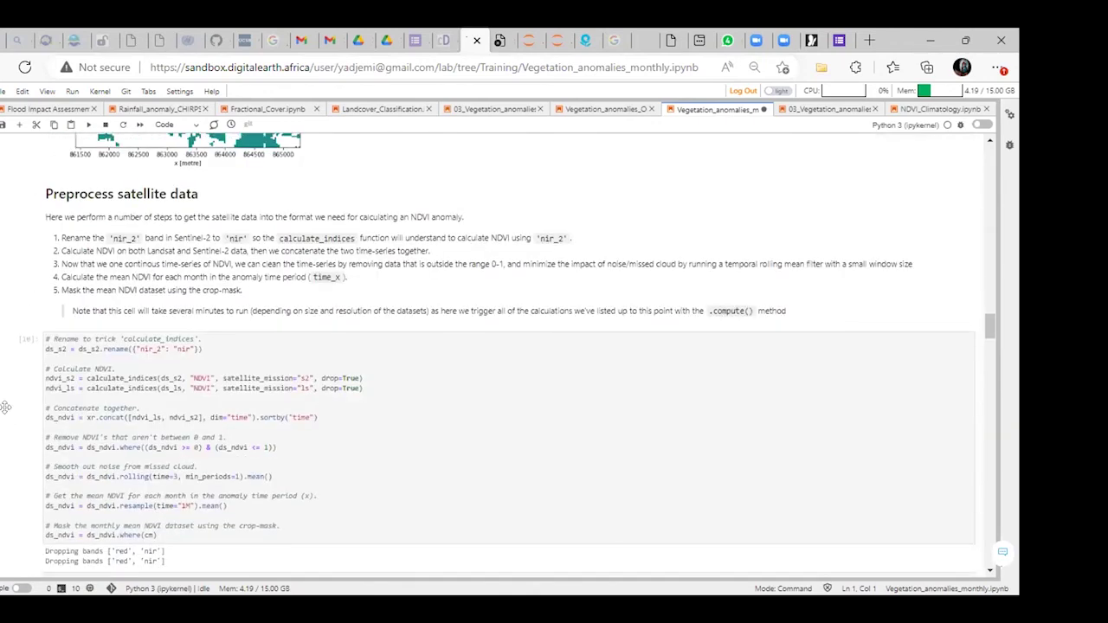
scroll(5, 408, "down", 1)
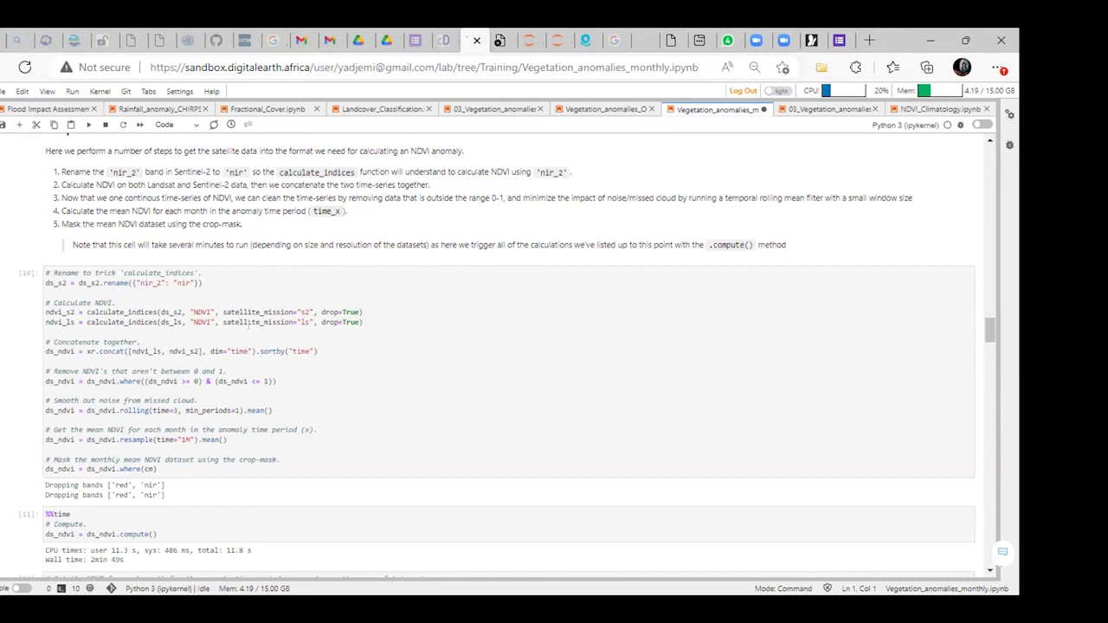
key("ctrl+s")
- Review the remaining cells and outputs from the averaged NDVI table through the climatologies and anomalies to the datacube version
scroll(384, 337, "down", 3)
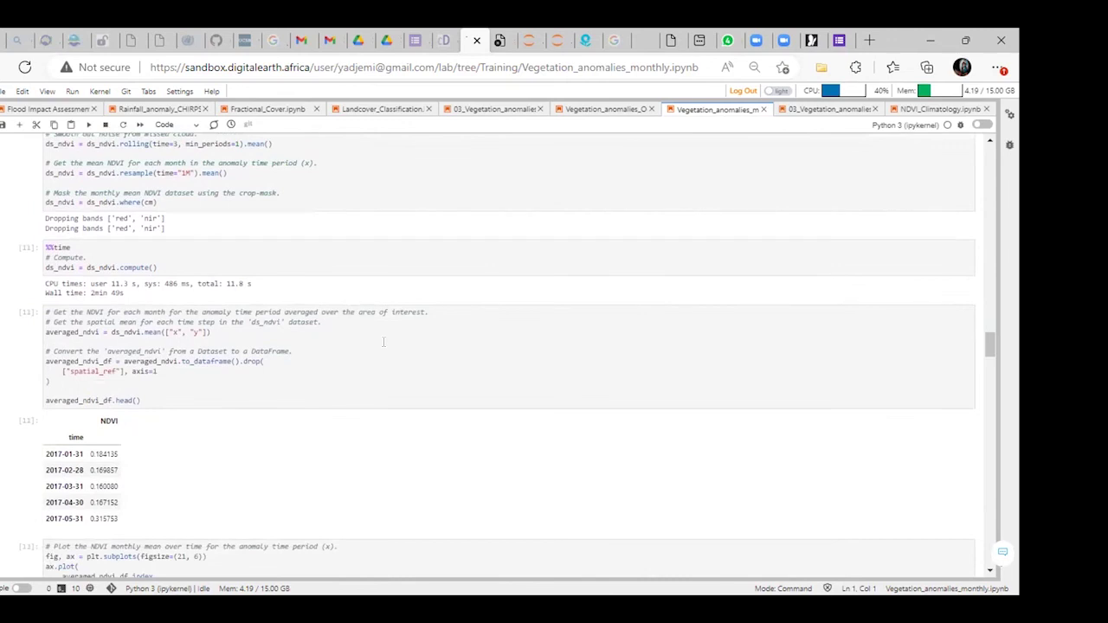
scroll(383, 342, "down", 3)
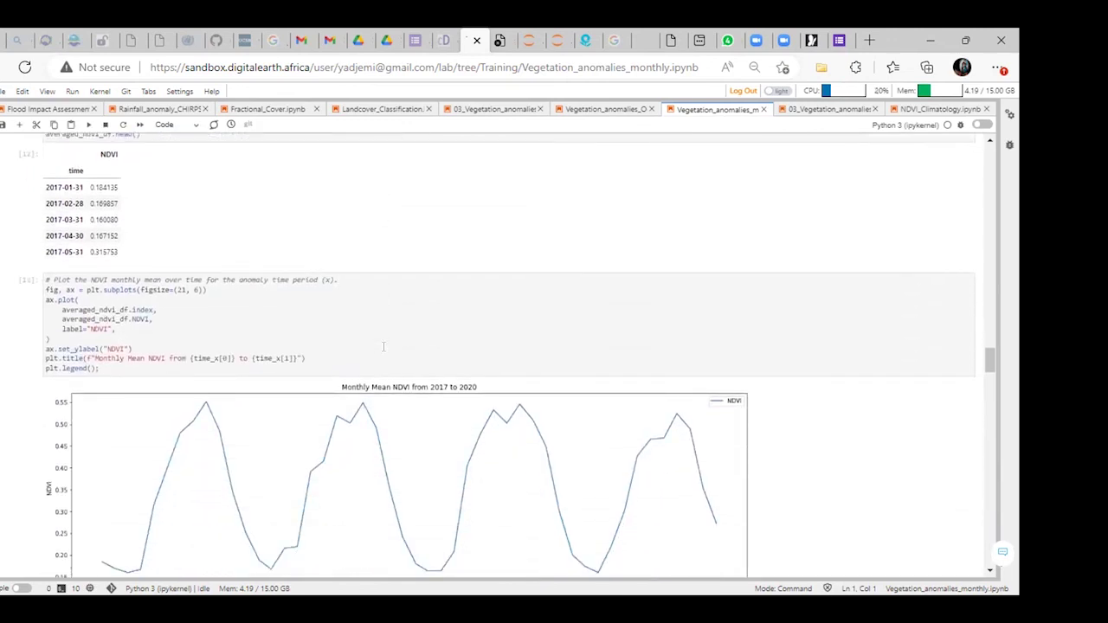
scroll(382, 349, "down", 3)
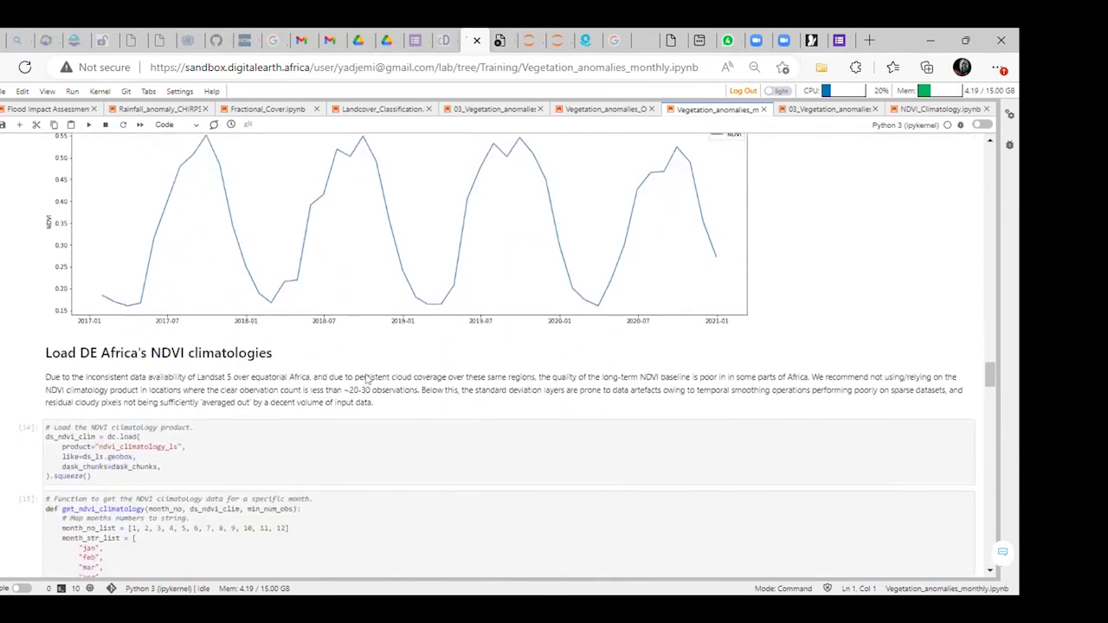
scroll(367, 380, "down", 3)
scroll(363, 372, "down", 10)
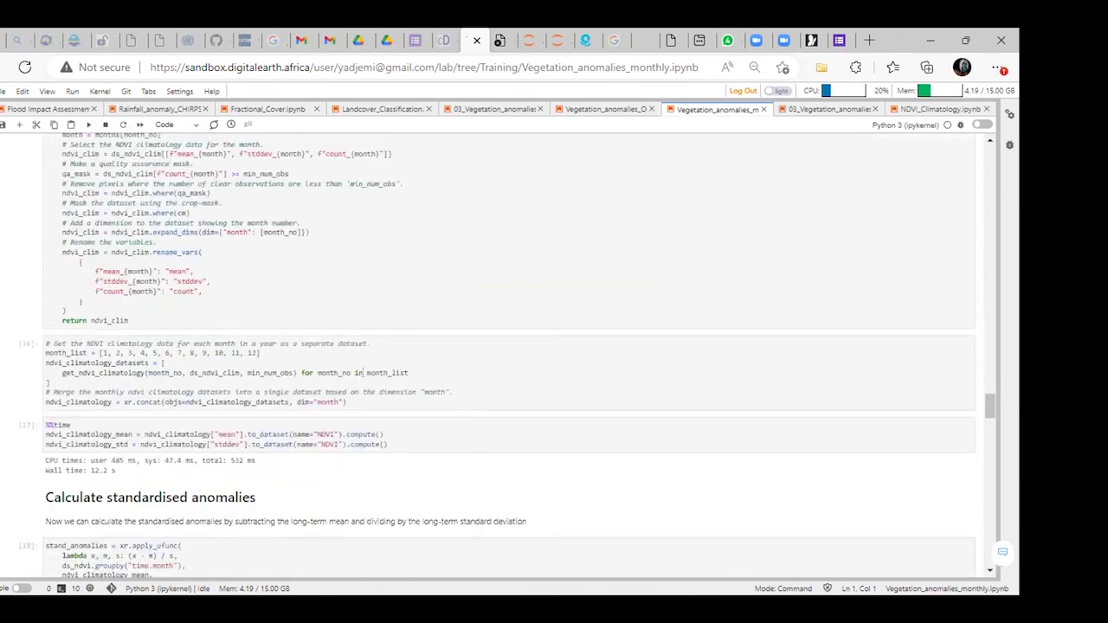
scroll(362, 372, "down", 11)
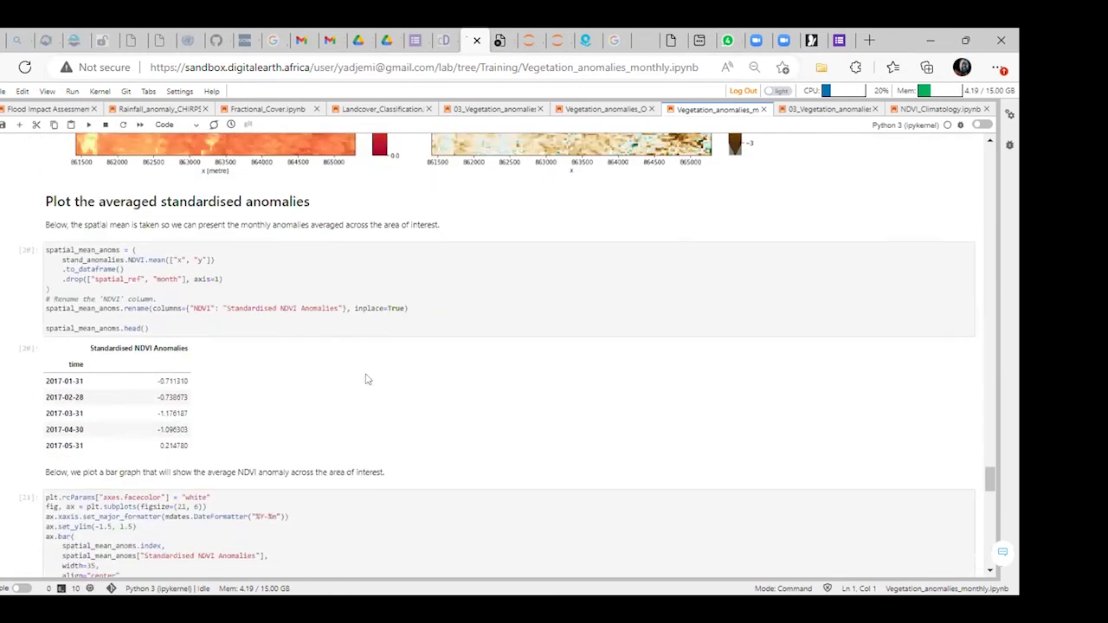
scroll(366, 379, "down", 9)
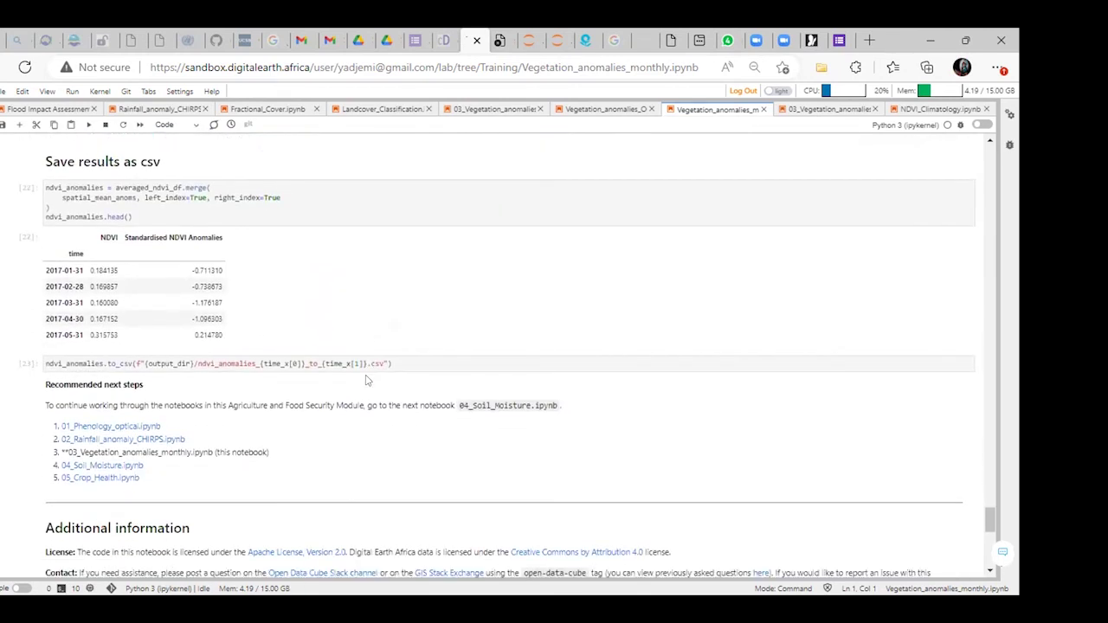
scroll(366, 379, "down", 3)
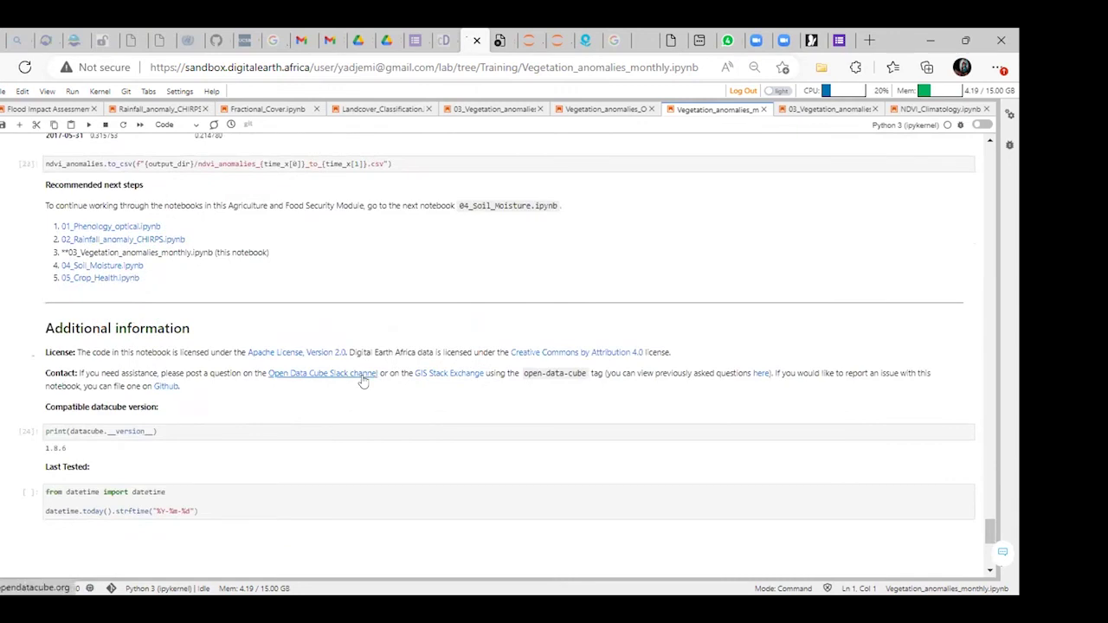
- Look back through the results from the anomaly bar graph and January maps up to the Cropland Extent plot
scroll(363, 381, "up", 11)
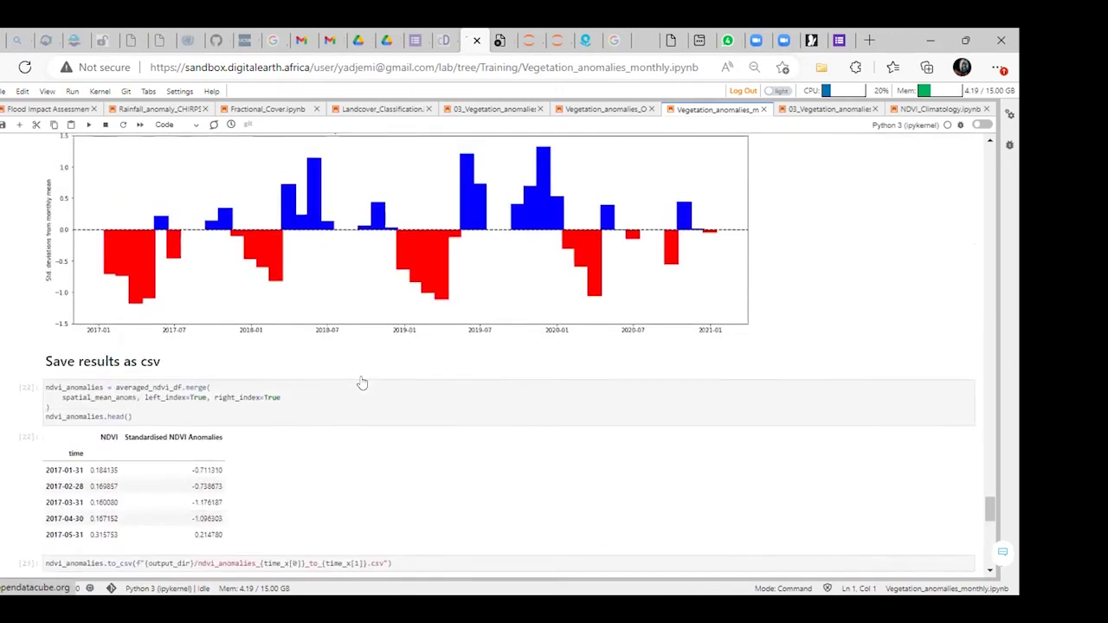
scroll(361, 374, "up", 12)
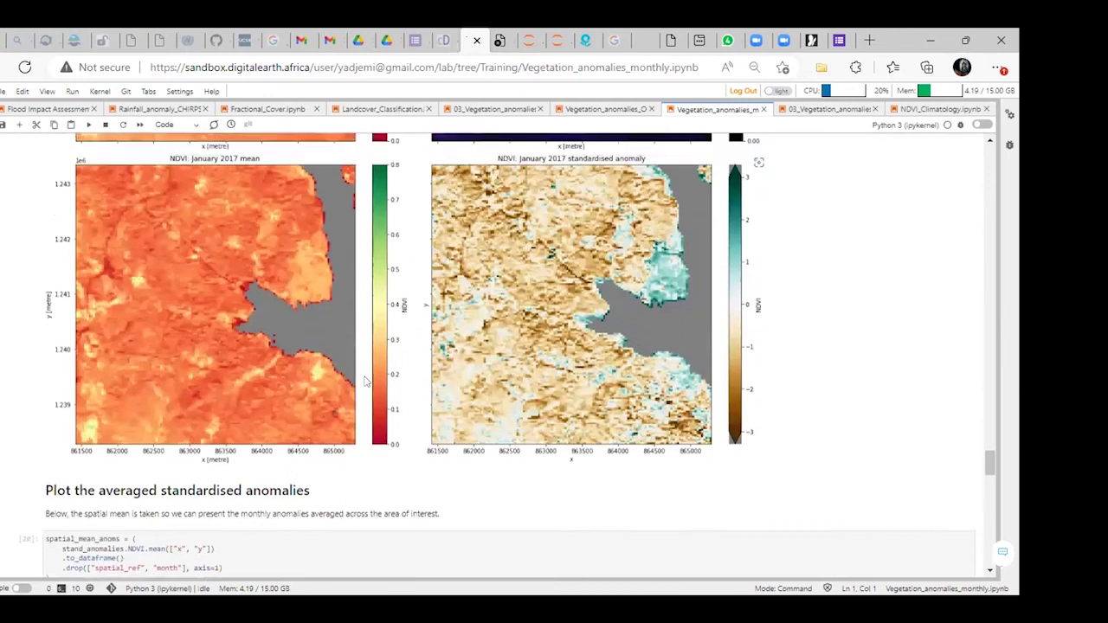
scroll(362, 372, "up", 5)
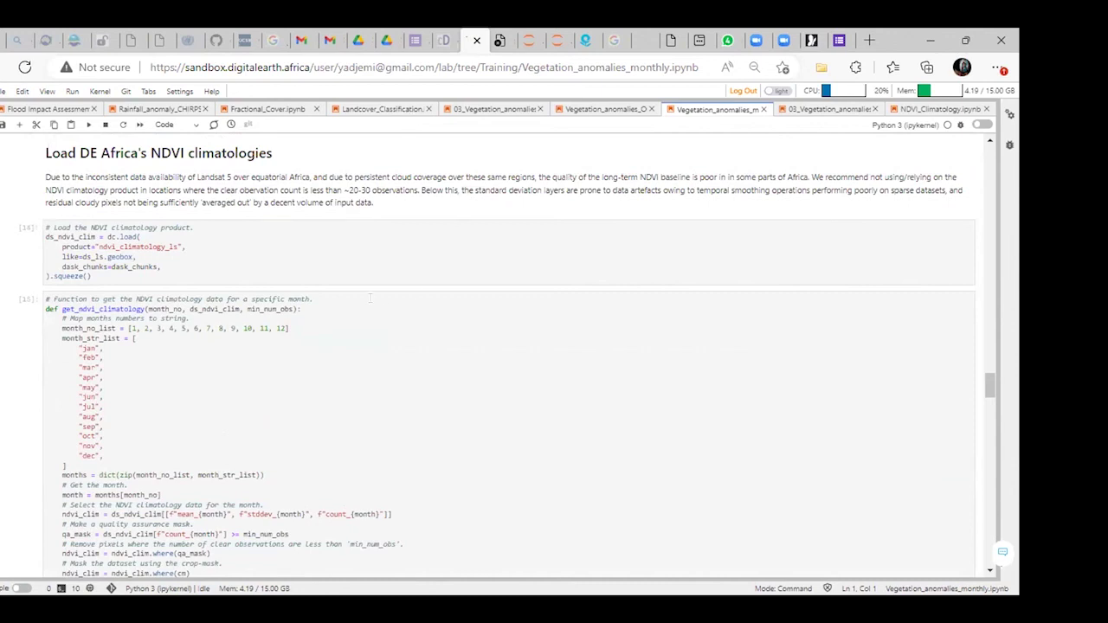
scroll(425, 285, "up", 3)
scroll(319, 310, "up", 15)
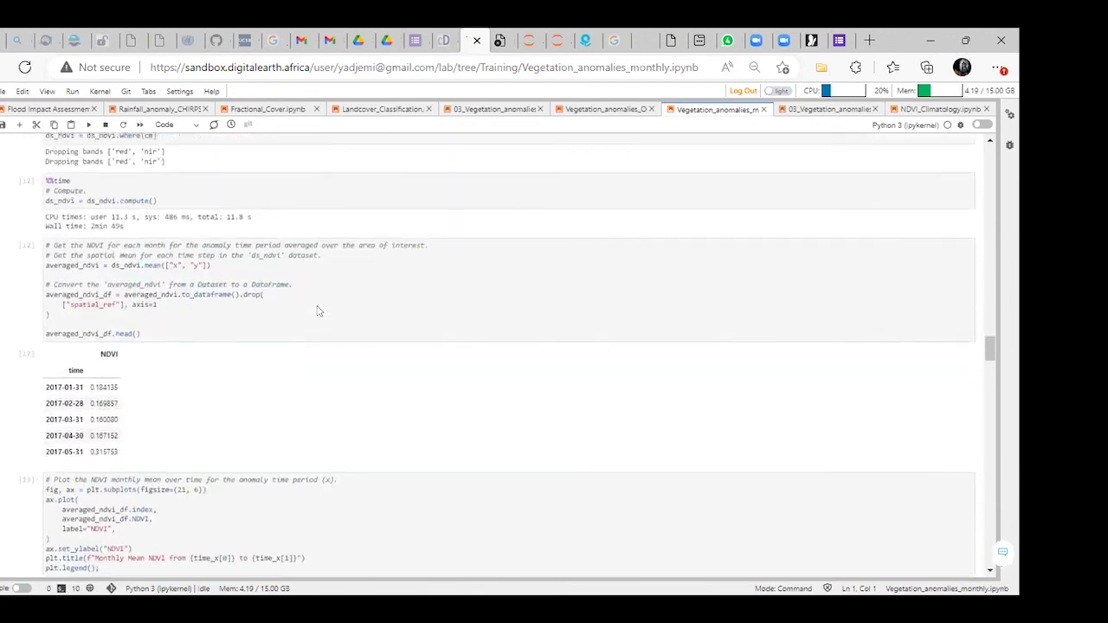
scroll(318, 310, "up", 1)
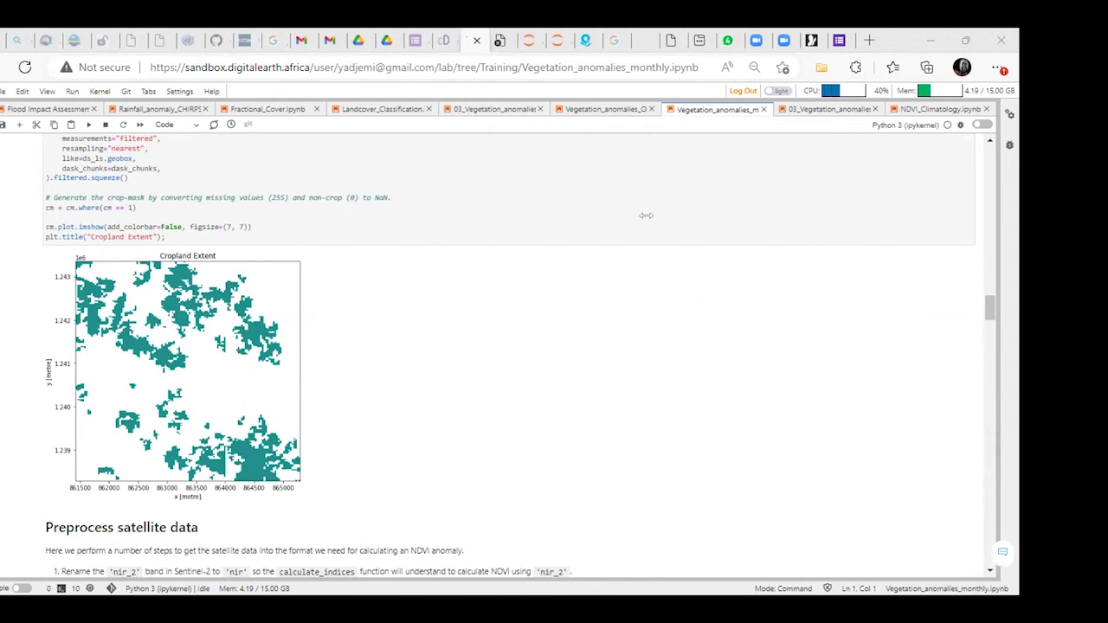
scroll(556, 401, "up", 5)
- Examine the January NDVI climatology maps and the January 2017 mean and standardised anomaly maps
scroll(556, 401, "down", 10)
scroll(543, 422, "down", 15)
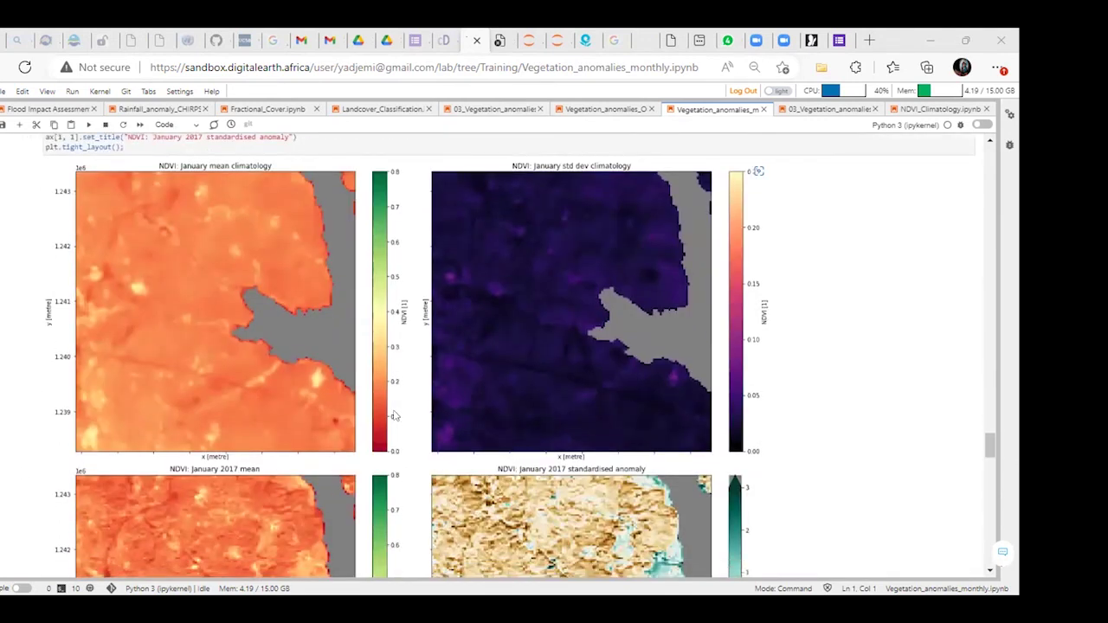
scroll(394, 417, "down", 3)
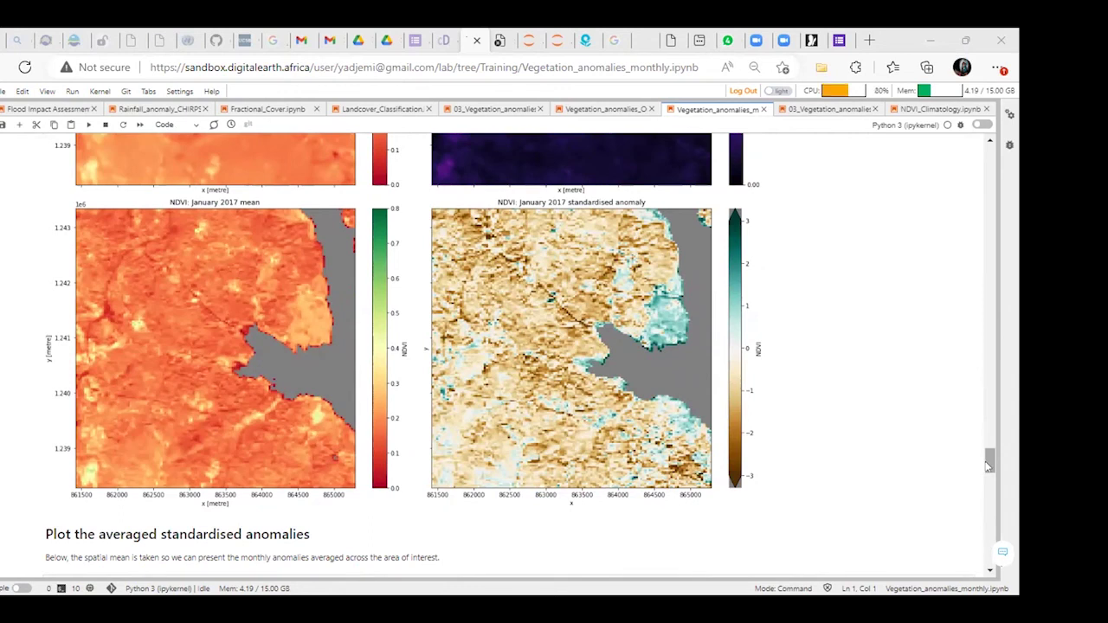
- Revisit the standardised anomaly formula in the notebook's description, then check the January 2017 anomaly map and the cell calculating the anomalies
left_click_drag(990, 465, 963, 159)
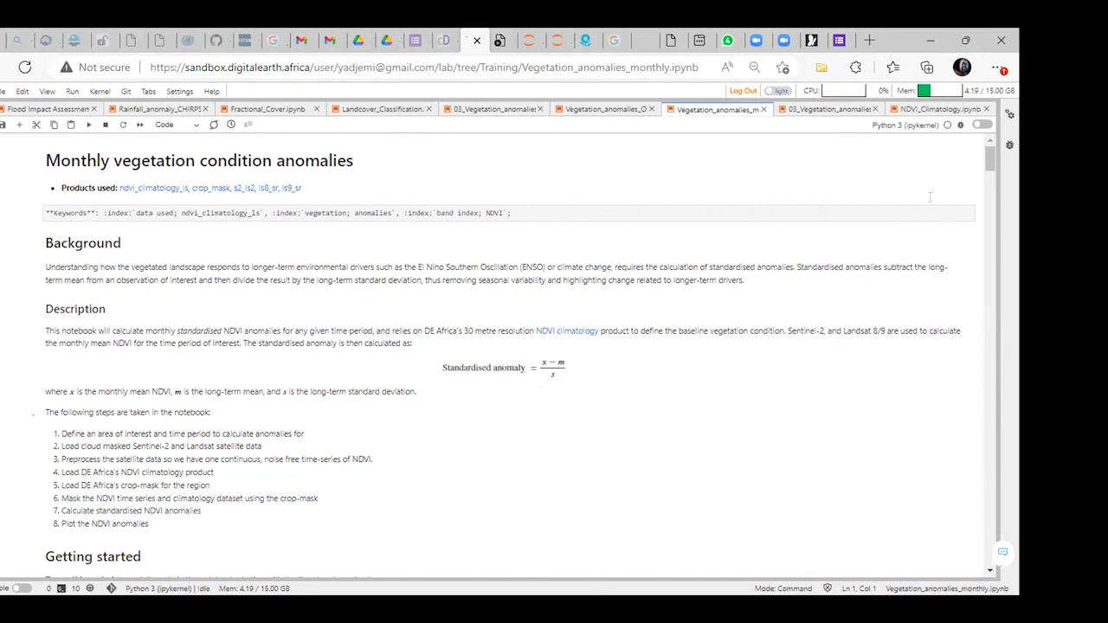
left_click_drag(990, 163, 970, 466)
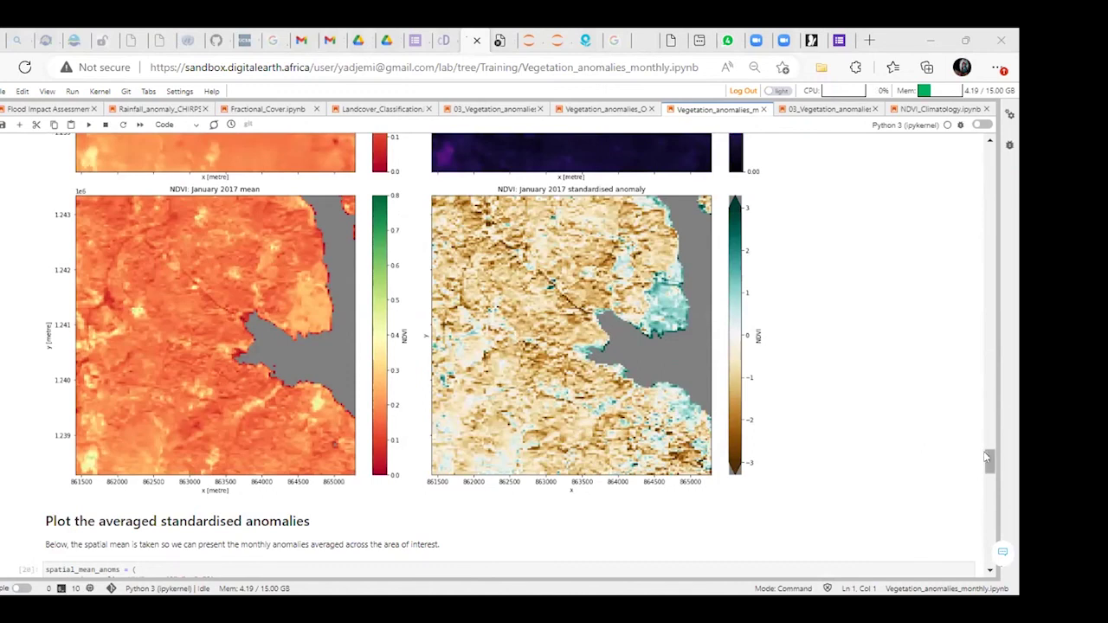
scroll(987, 457, "up", 1)
scroll(970, 449, "down", 1)
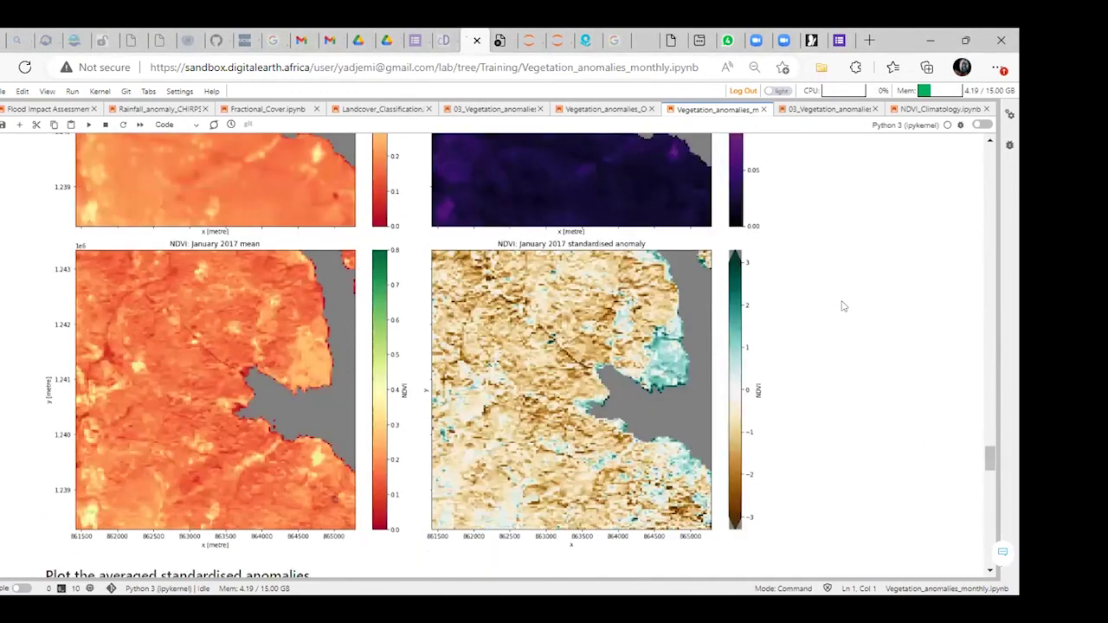
scroll(827, 323, "up", 3)
scroll(826, 324, "up", 20)
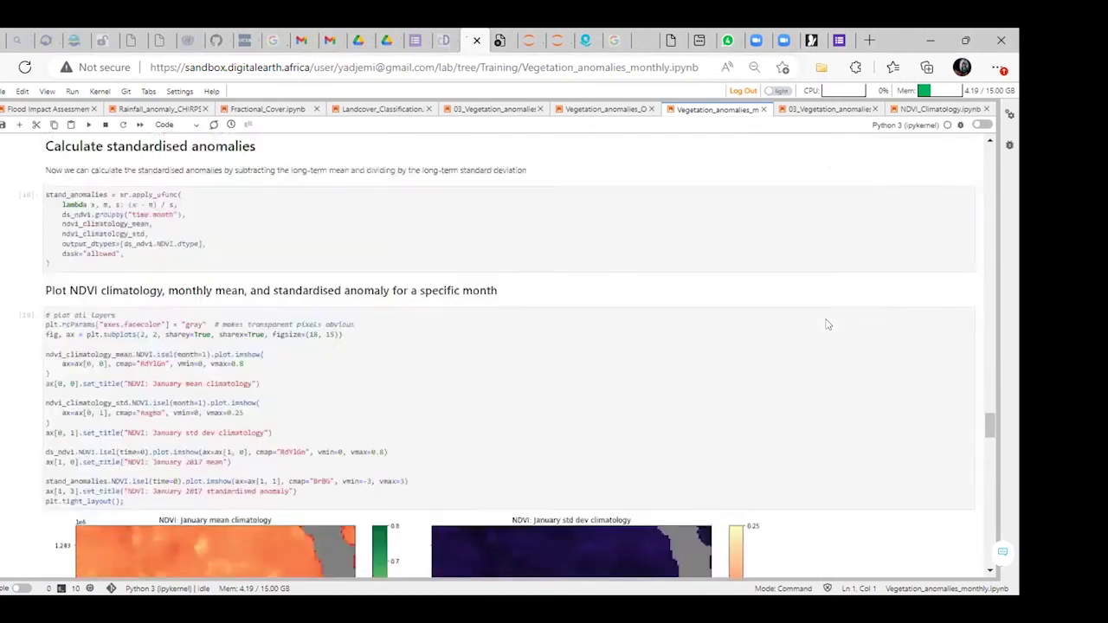
- Rerun the display_map(x=lon_range, y=lat_range) cell to redraw the interactive map of the selected location
scroll(827, 324, "up", 10)
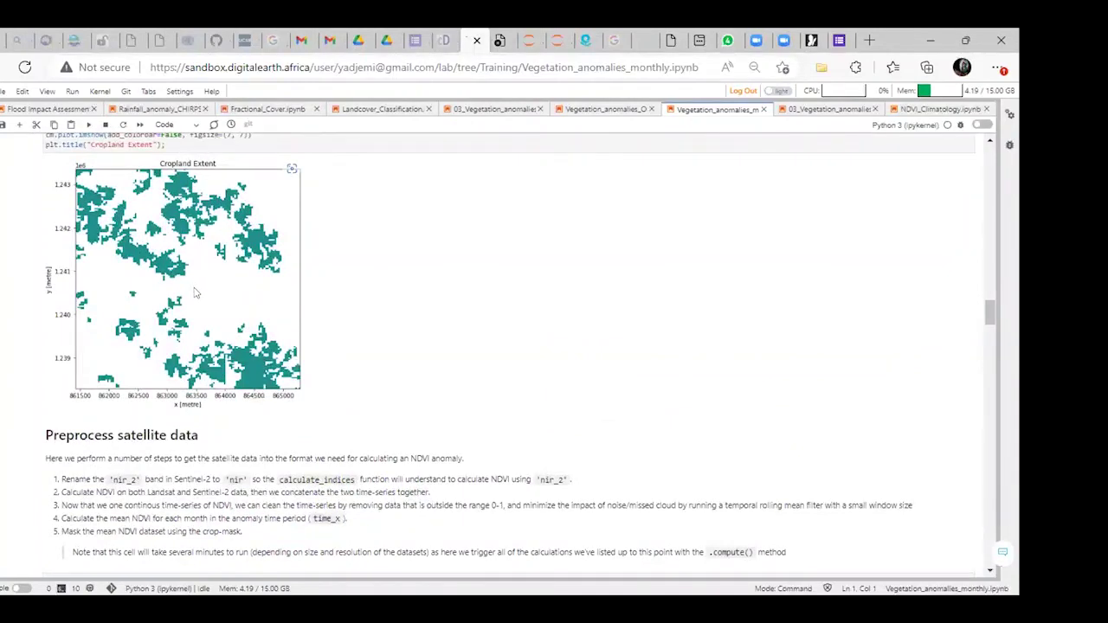
scroll(390, 333, "up", 4)
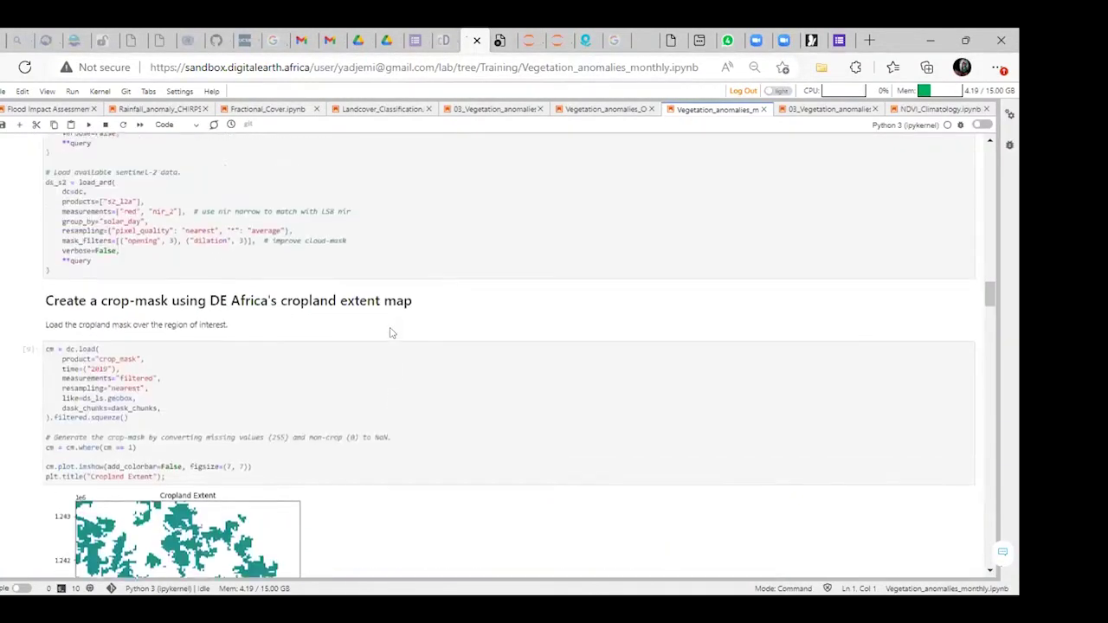
scroll(389, 332, "up", 6)
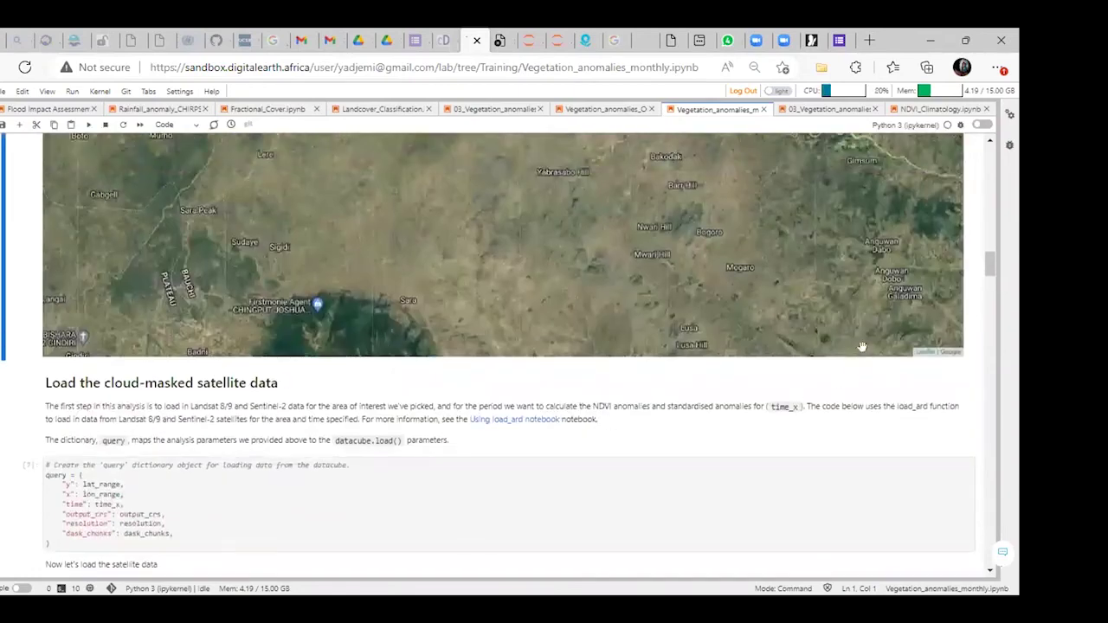
left_click_drag(990, 264, 986, 243)
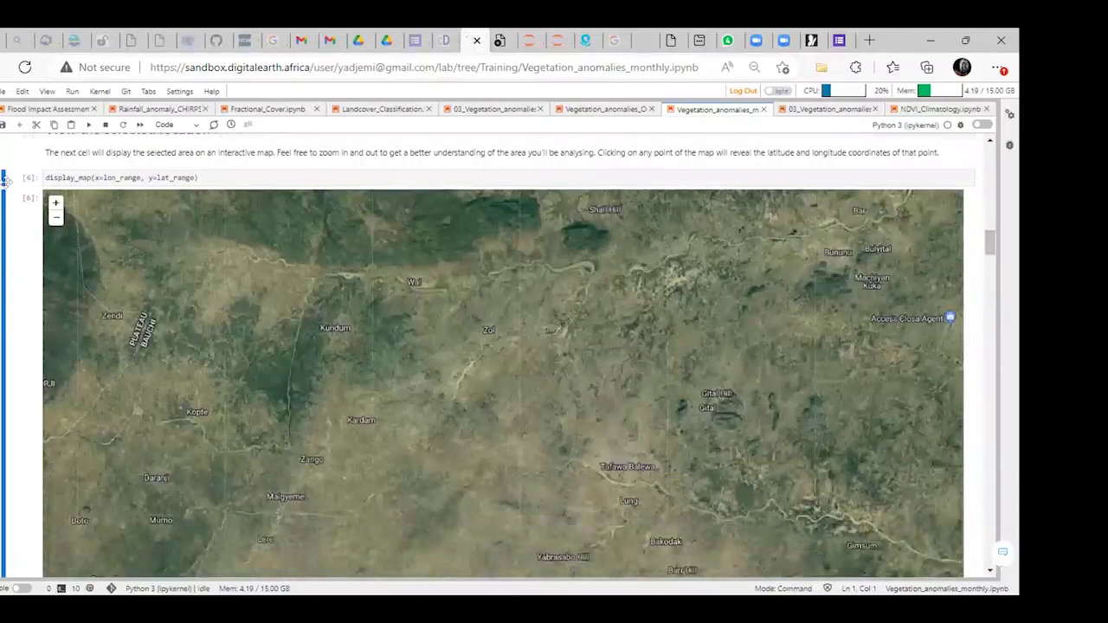
left_click(88, 125)
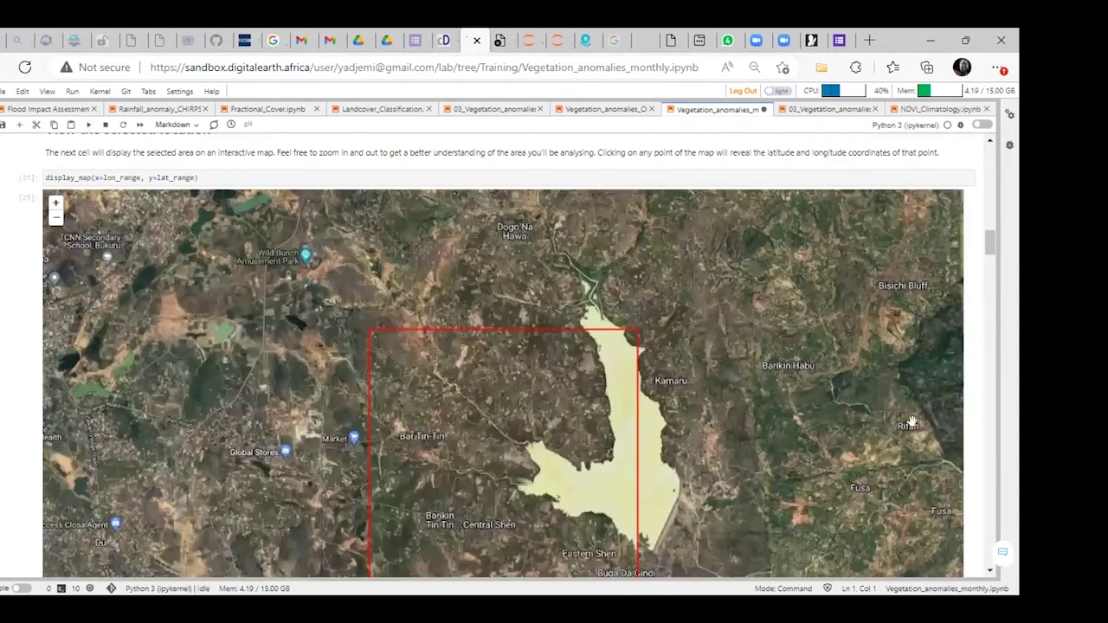
- Check the outlined study area on the redrawn map down to the cloud-masked data section, and save the notebook
left_click(990, 570)
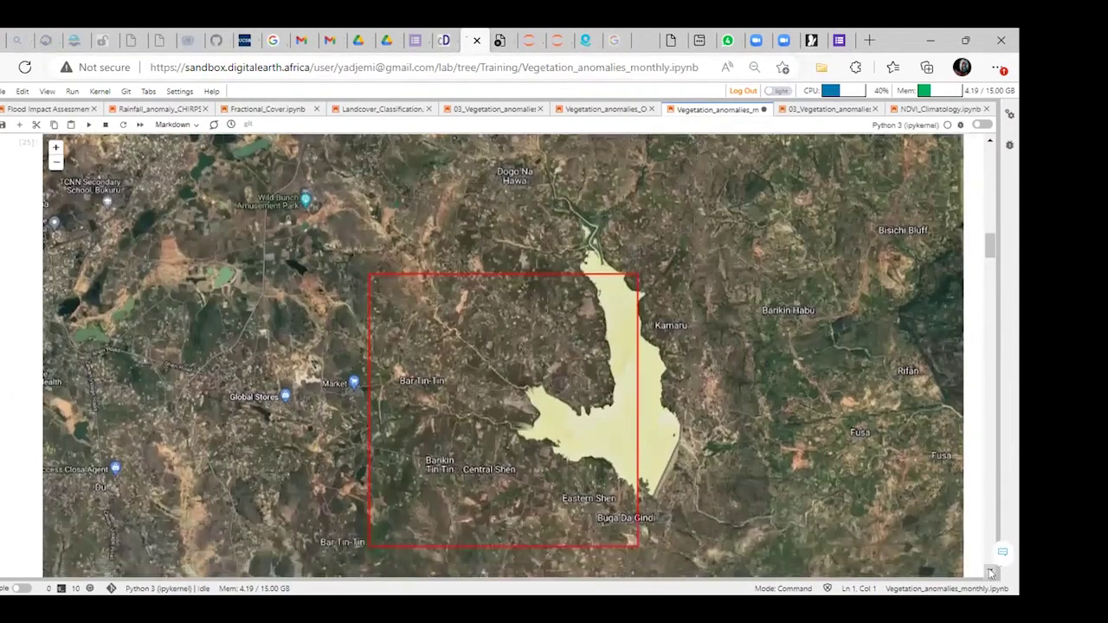
left_click(990, 571)
left_click(990, 573)
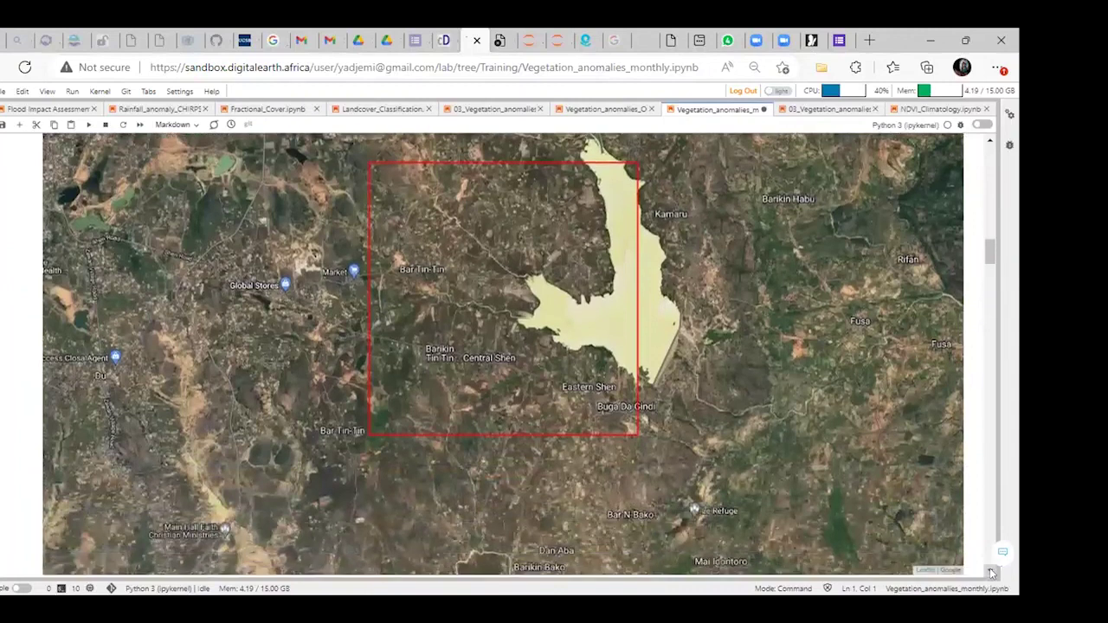
left_click(992, 573)
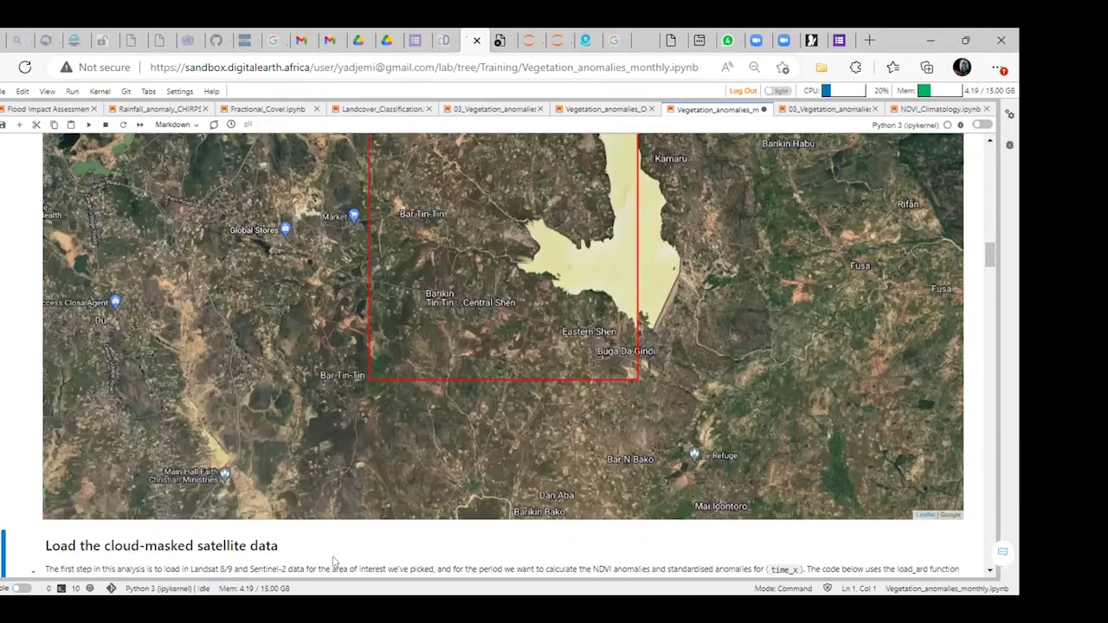
key("ctrl+s")
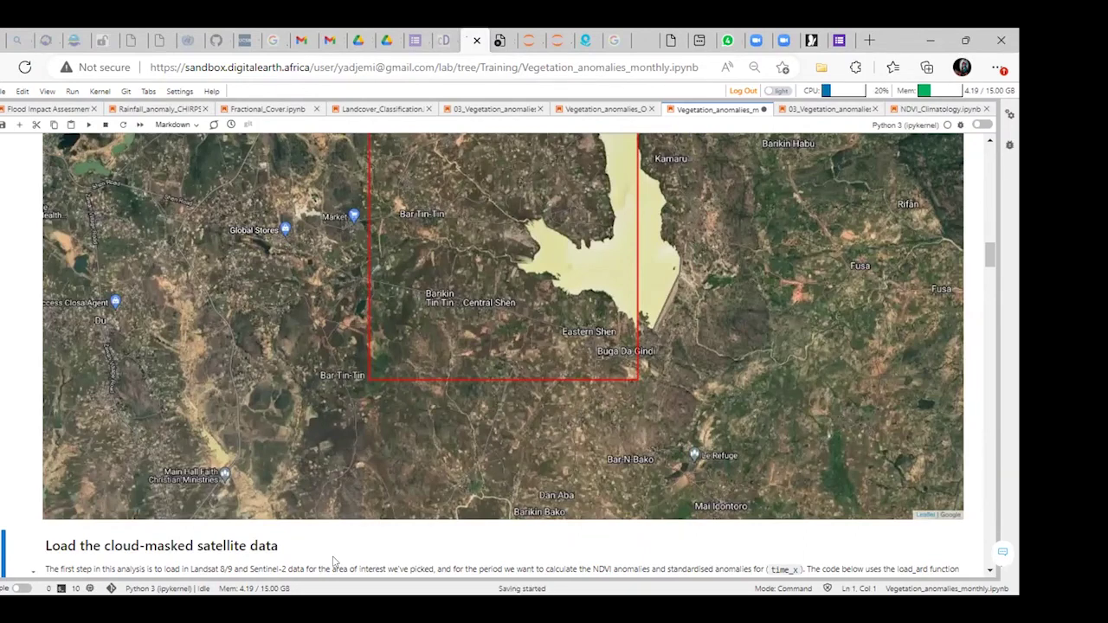